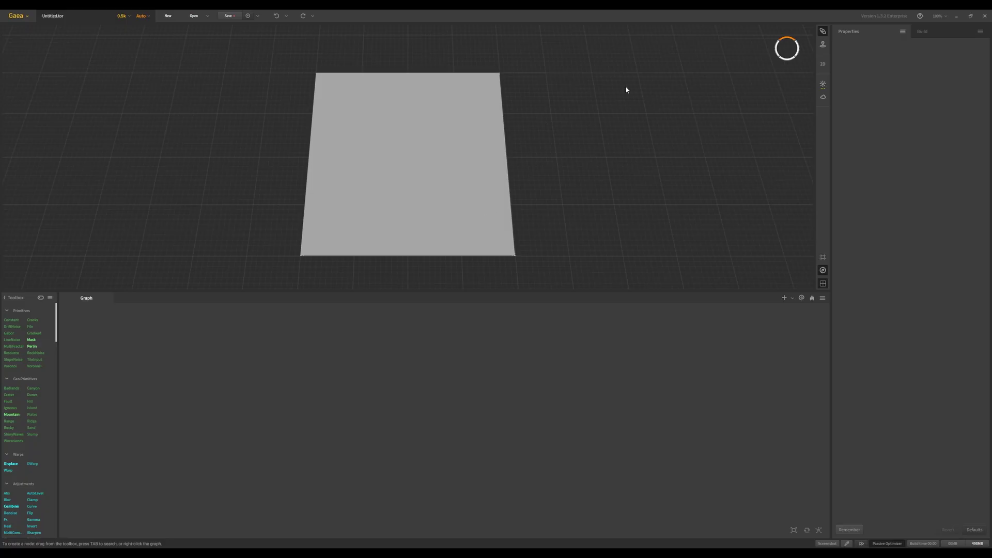
Step: Add a Mountain with Clamp Max 50% and a new seed, and set the build resolution to 1k
left_click_drag(547, 164, 418, 275)
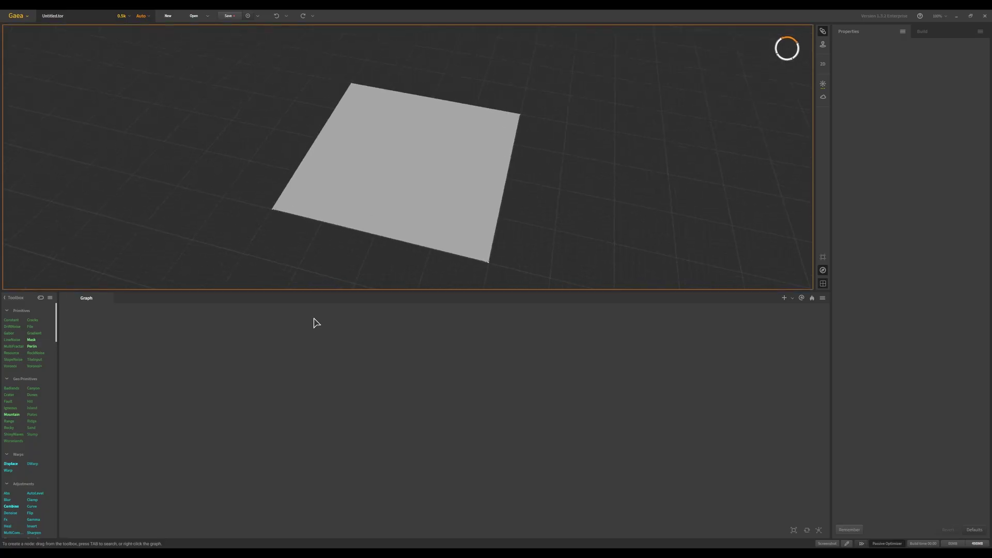
left_click_drag(27, 415, 324, 402)
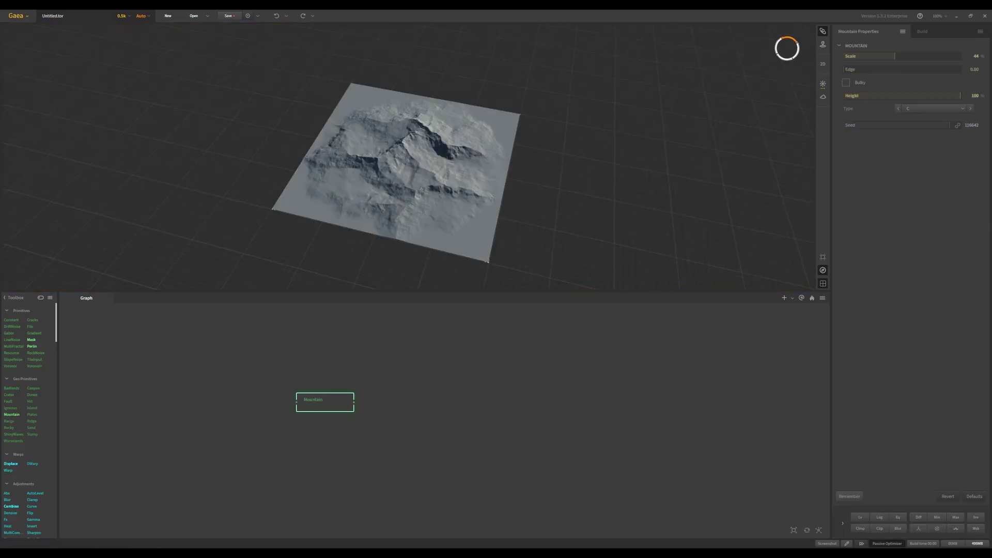
left_click(860, 519)
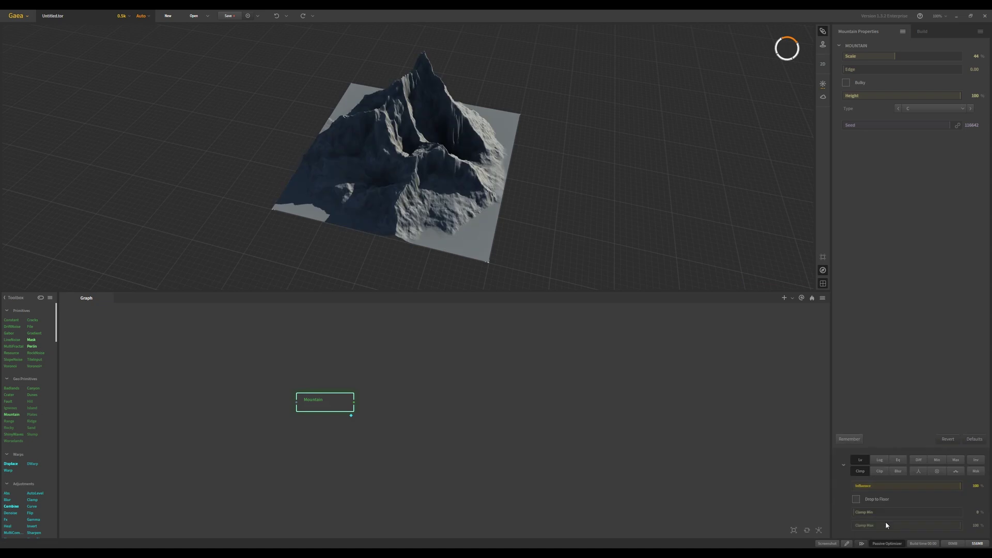
left_click(977, 525)
type("50")
key("Return")
left_click_drag(920, 125, 932, 125)
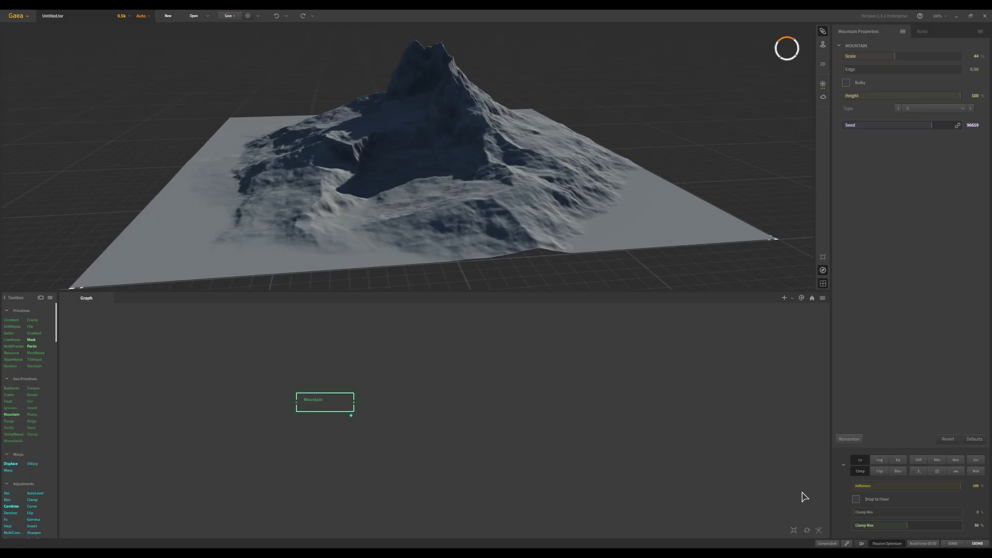
left_click(122, 15)
left_click(125, 41)
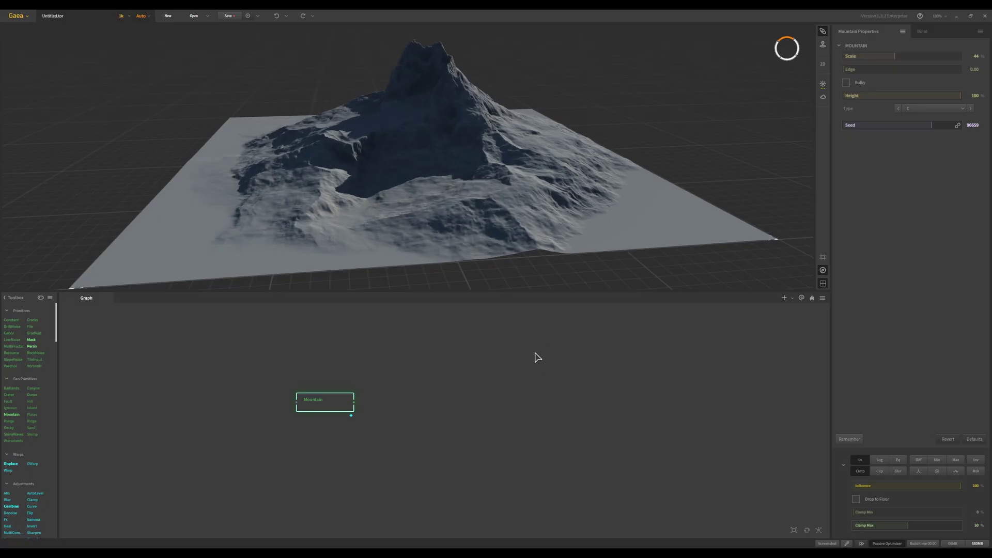
Step: Add a Transform after the Mountain, shifting it back to Y -32
scroll(29, 507, "down", 2)
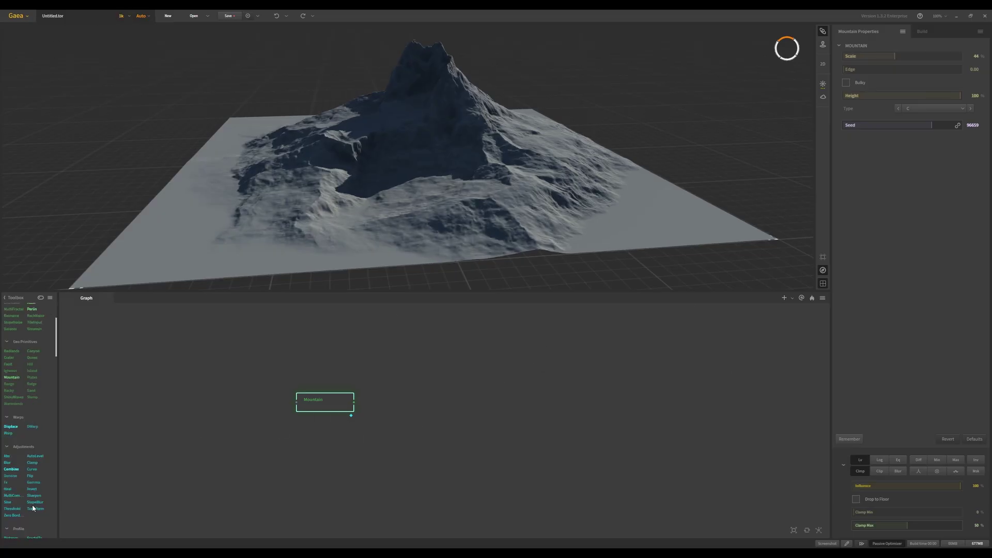
left_click_drag(40, 510, 419, 405)
left_click_drag(902, 175, 894, 176)
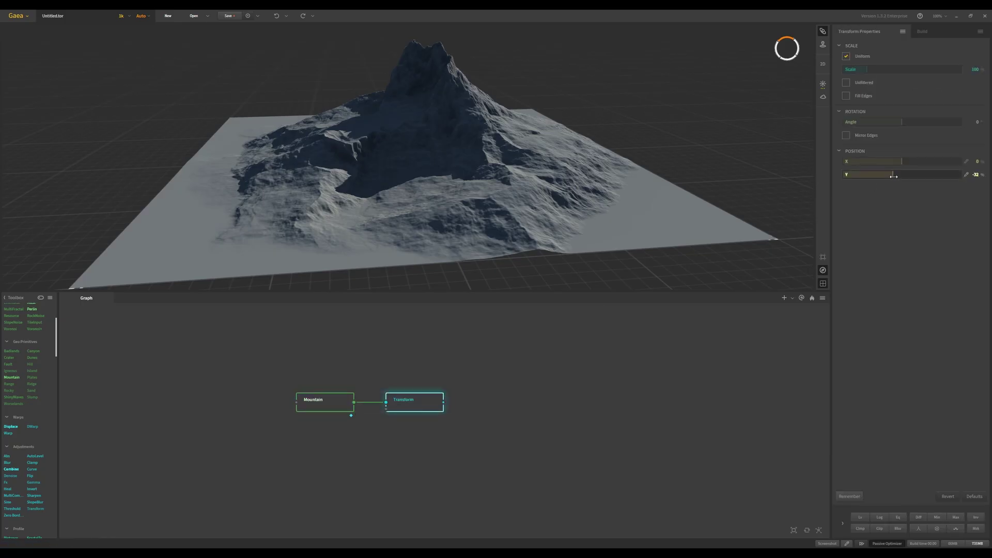
Step: Duplicate the Mountain–Transform pair, shift the copy left along X, and add a Combine fed by the first
left_click_drag(286, 446, 458, 366)
key("ctrl+d")
left_click(343, 453)
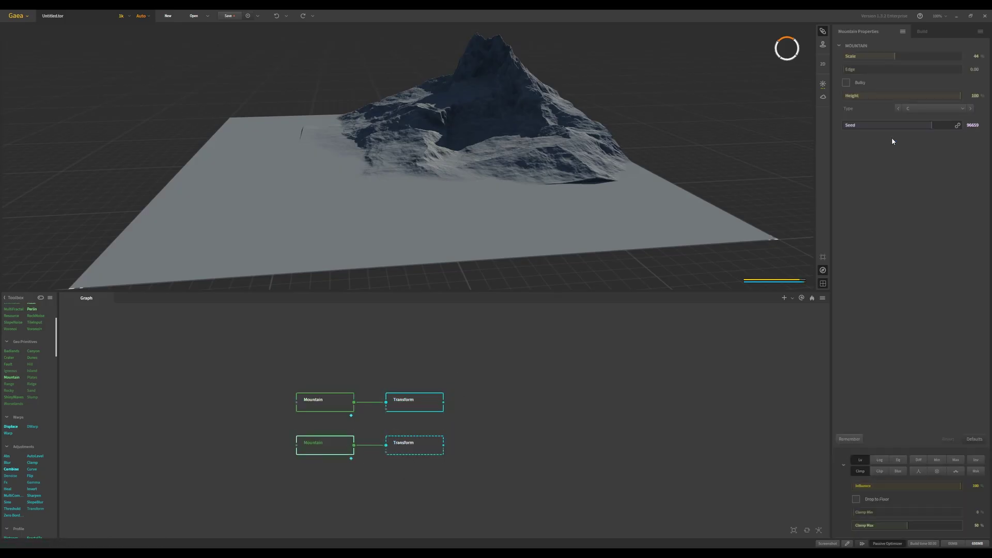
left_click(412, 447)
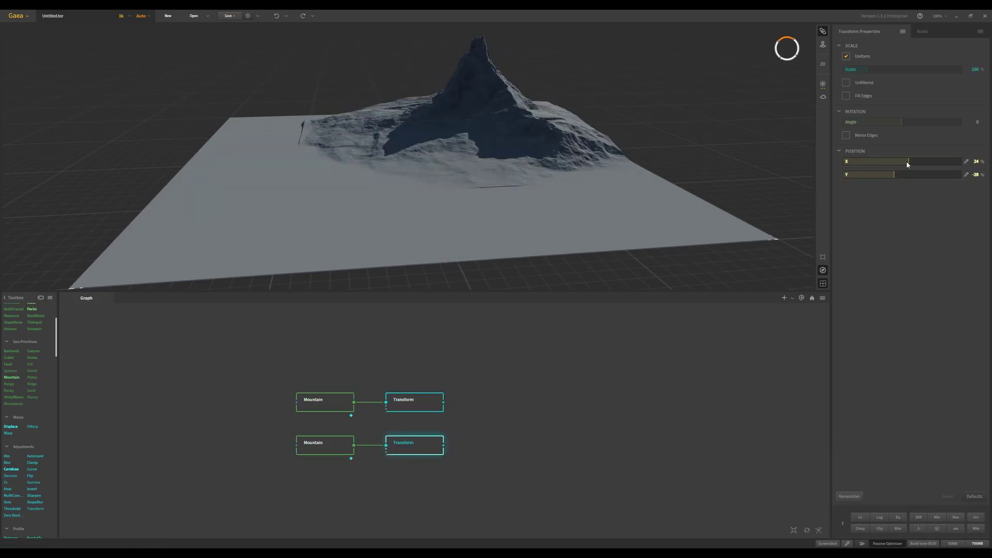
left_click_drag(908, 164, 892, 162)
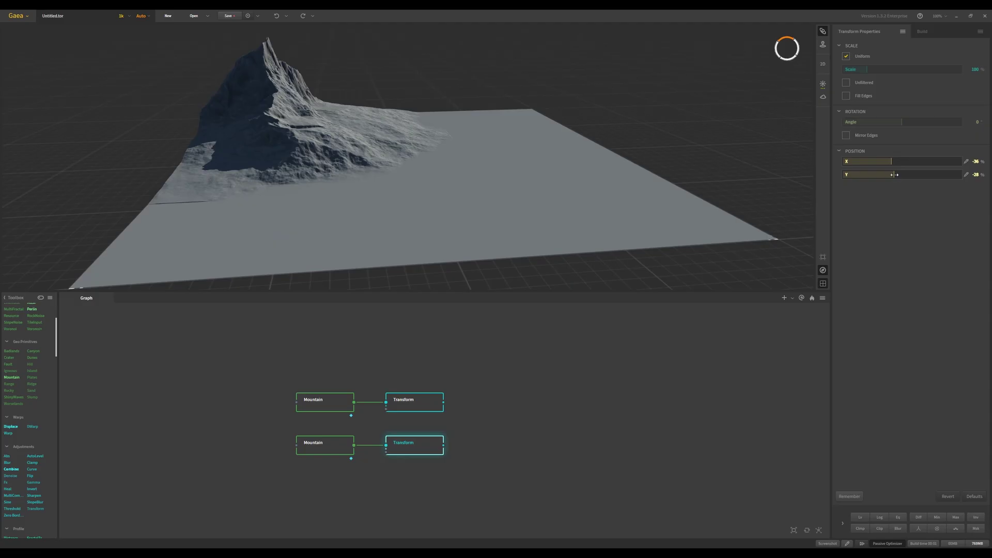
left_click(478, 425)
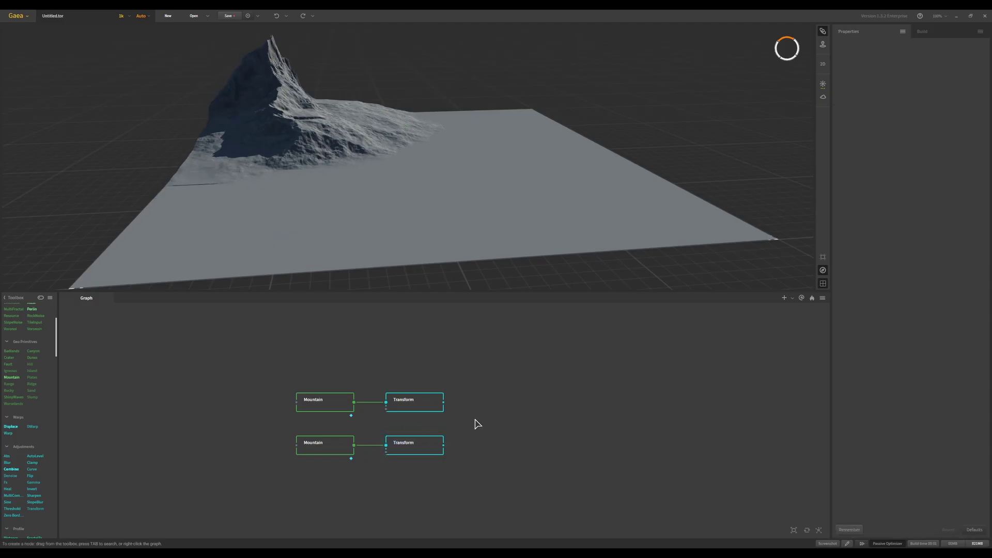
left_click_drag(13, 474, 527, 416)
left_click_drag(443, 403, 548, 403)
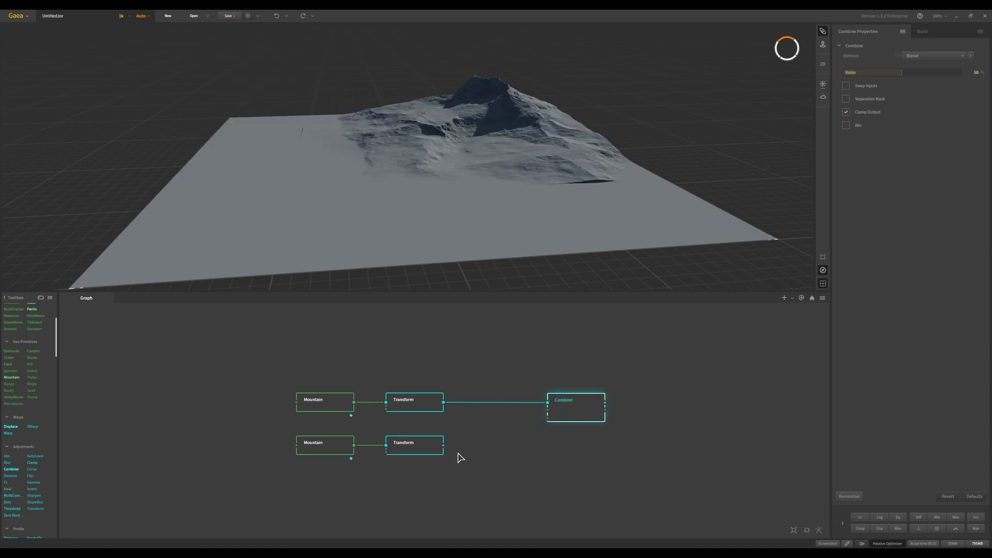
Step: Wire the second Transform into Combine and set it to Add at Ratio 100
left_click_drag(443, 445, 519, 428)
left_click(421, 406)
left_click(512, 425)
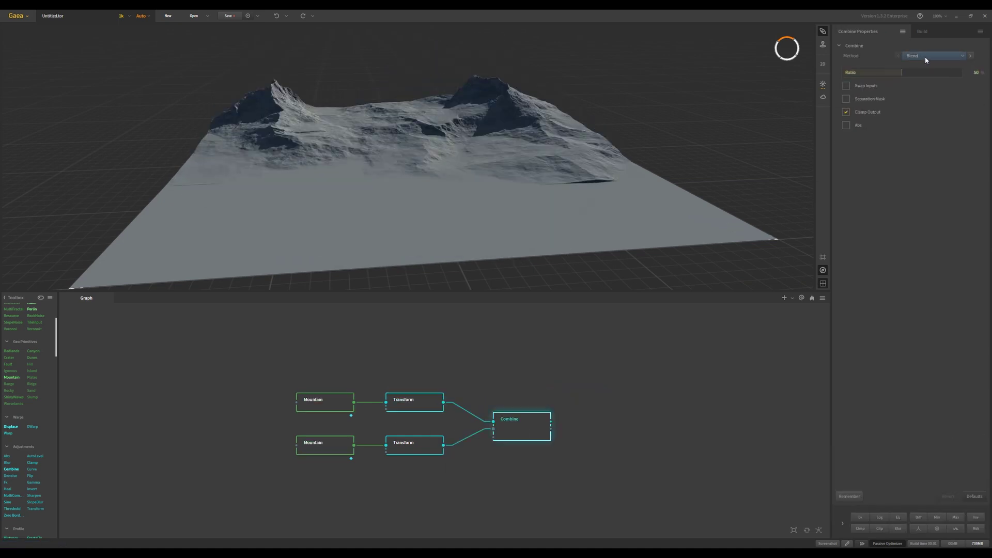
left_click(930, 56)
left_click(912, 77)
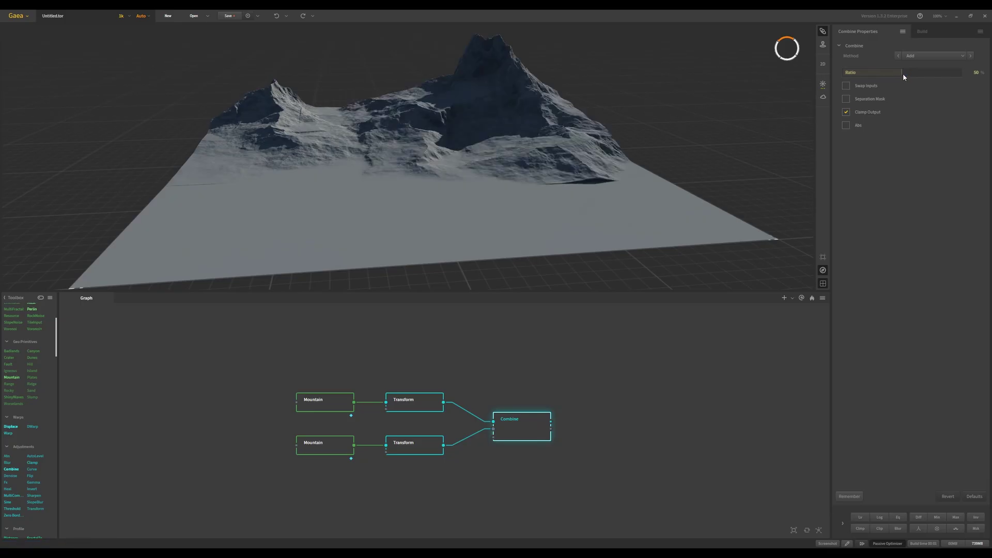
left_click_drag(901, 74, 962, 73)
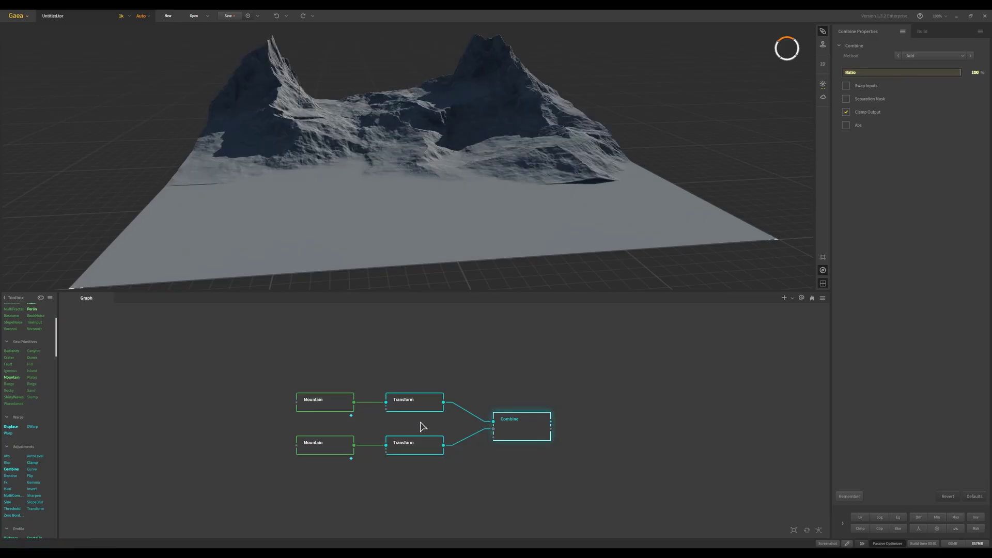
Step: Adjust the Angle of the upper and lower Transforms to rotate each mountain
left_click(416, 446)
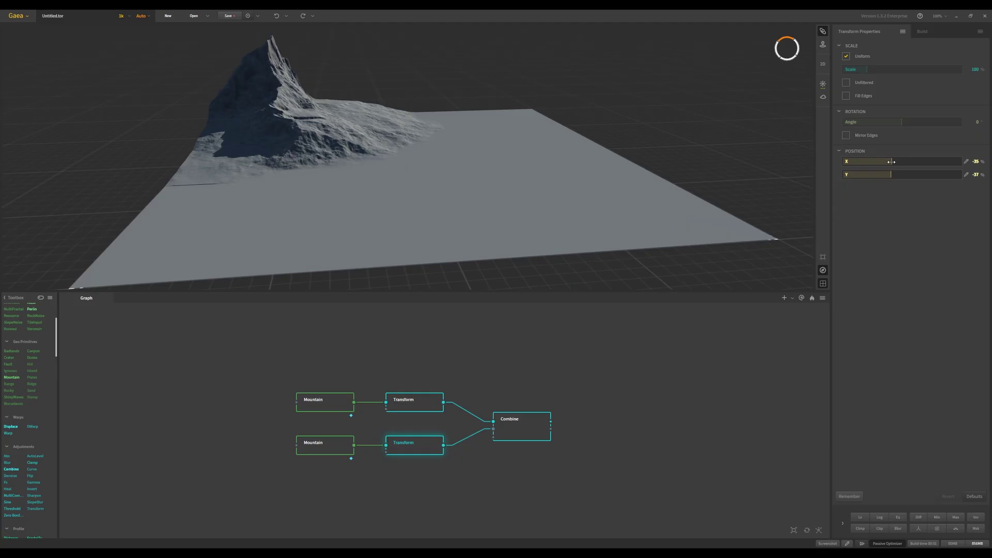
left_click(412, 408)
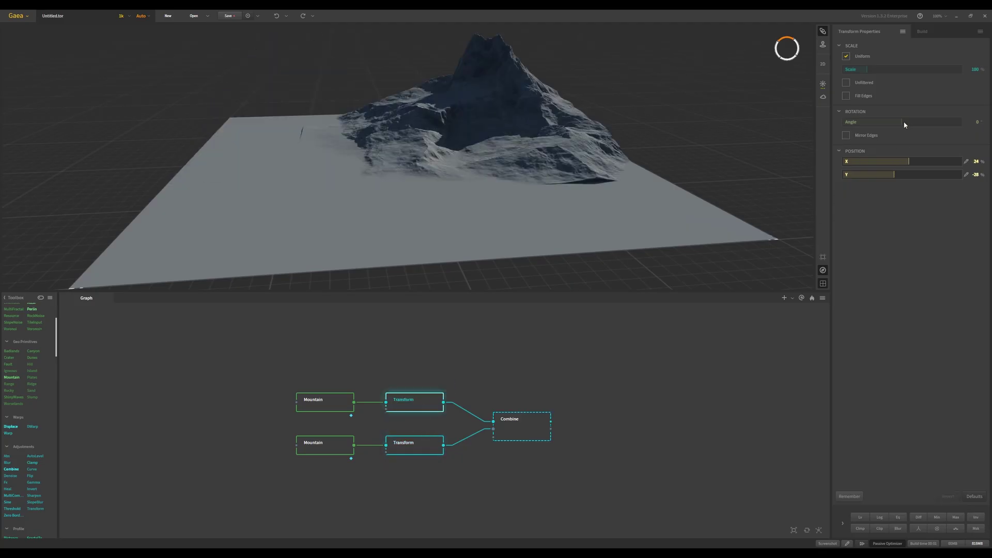
left_click(901, 122)
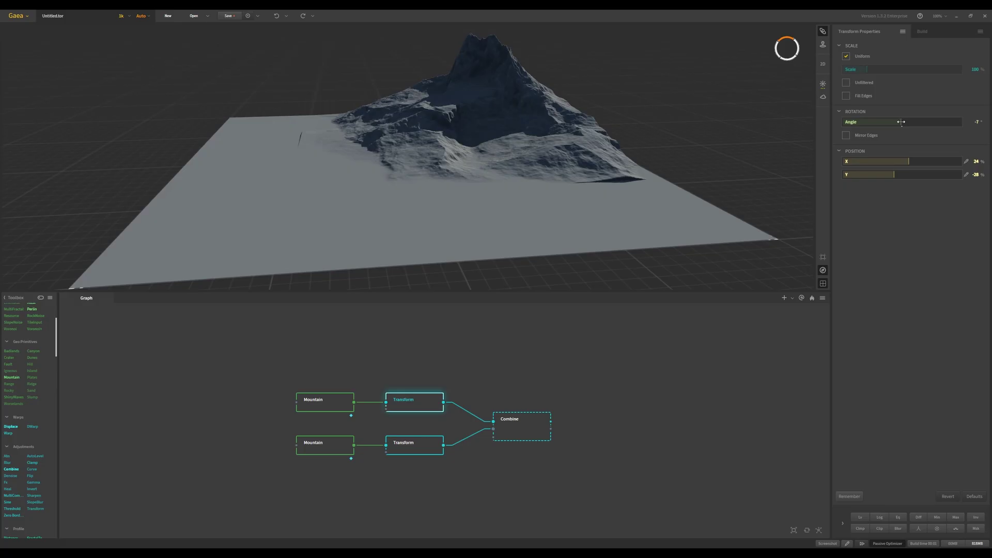
left_click(433, 452)
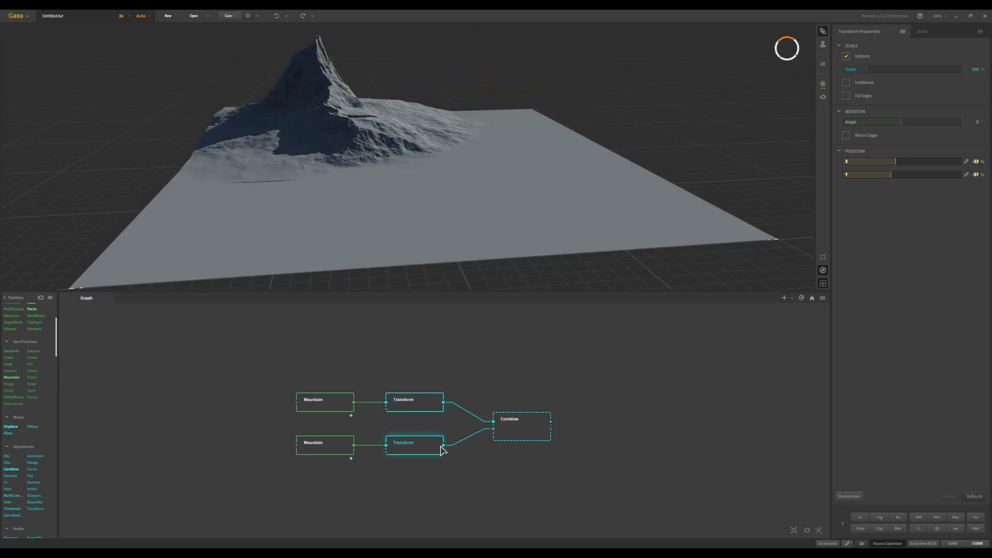
left_click_drag(902, 122, 913, 122)
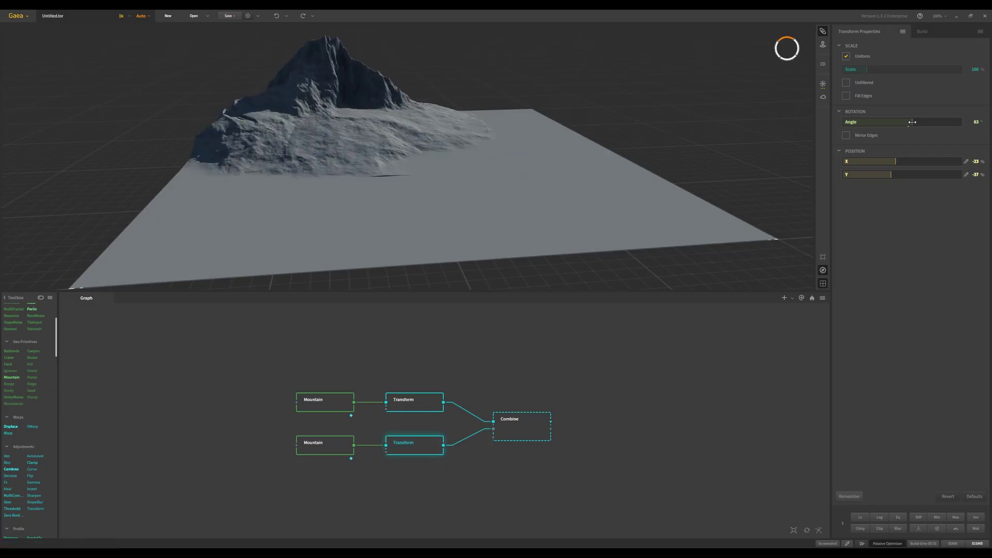
left_click(530, 423)
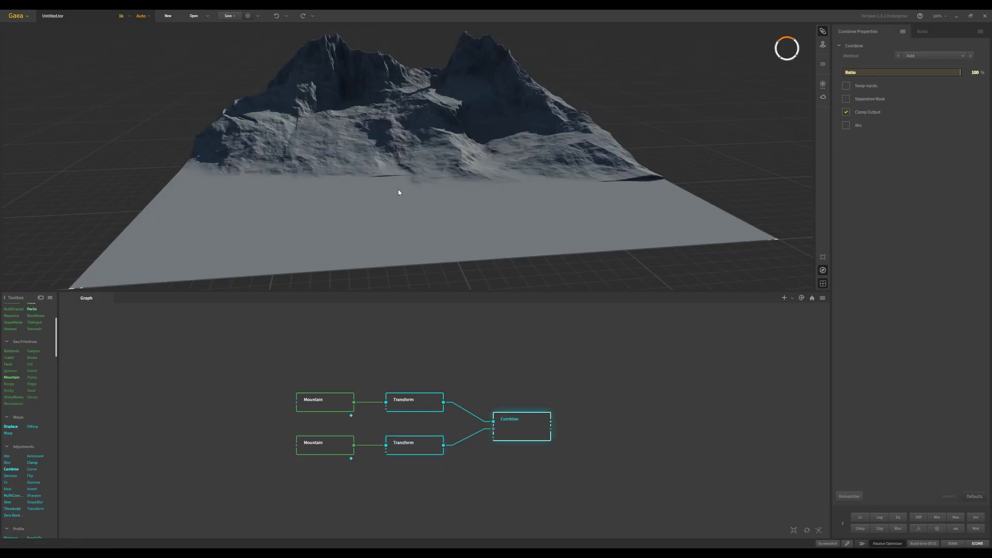
Step: Shift the lower mountain's Position X to -31 and check the twin-peaked result
left_click(423, 408)
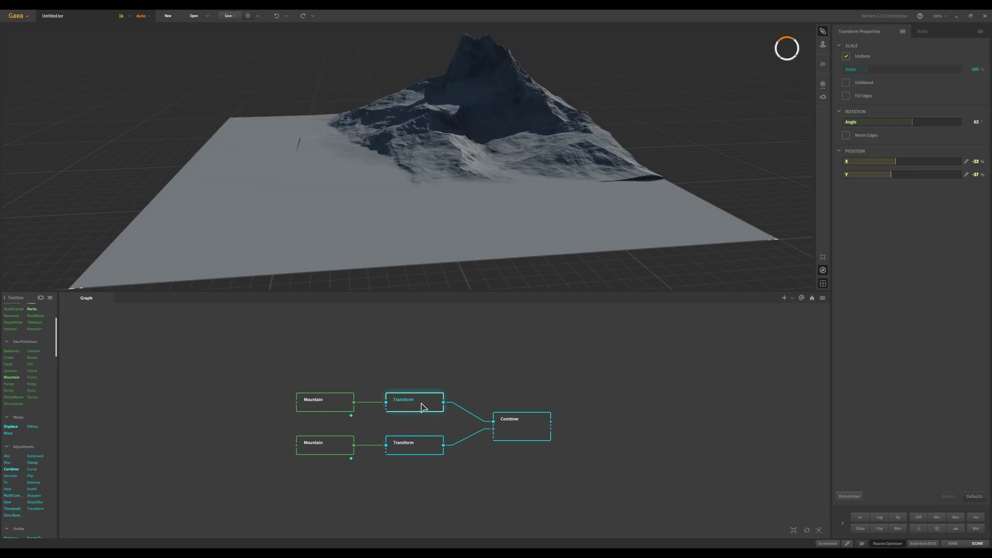
left_click(420, 446)
left_click_drag(896, 161, 889, 161)
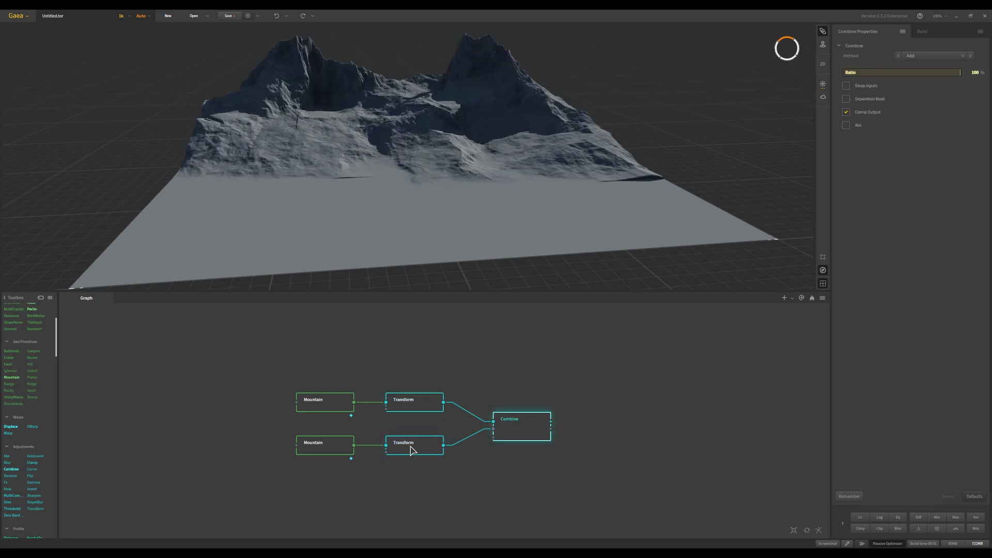
left_click(529, 425)
left_click(411, 403)
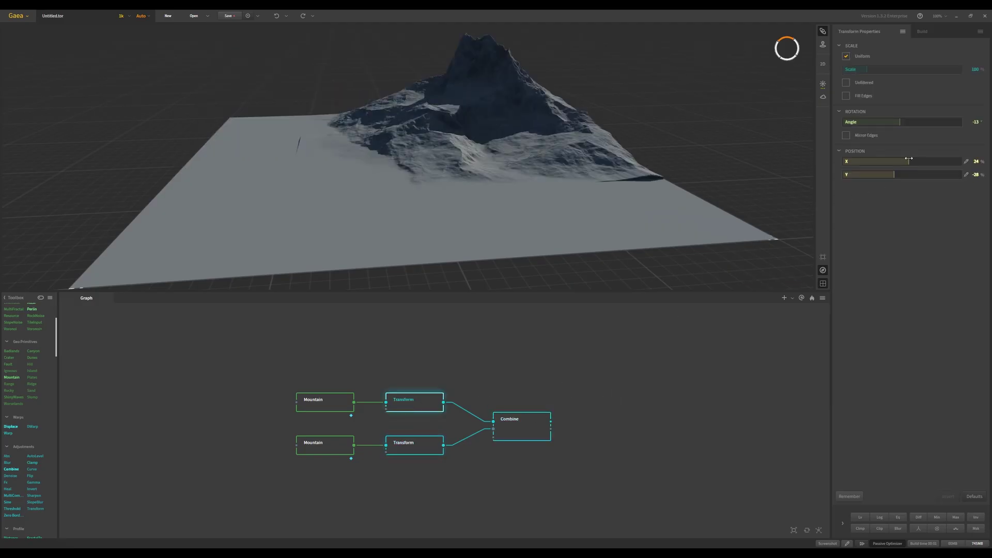
left_click(525, 434)
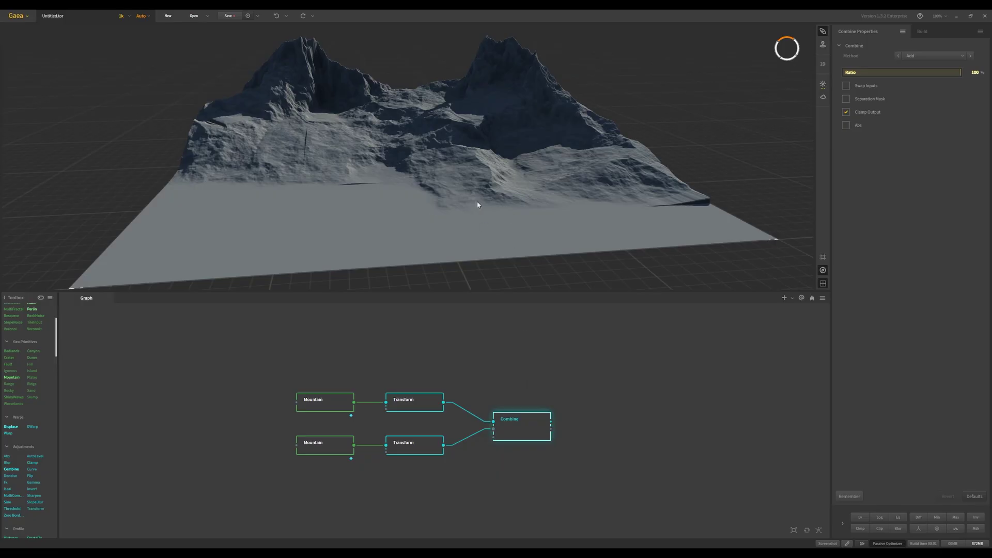
Step: Add a second Combine and a Worselands generator, wiring the first Combine and Worselands into it
left_click_drag(11, 470, 600, 428)
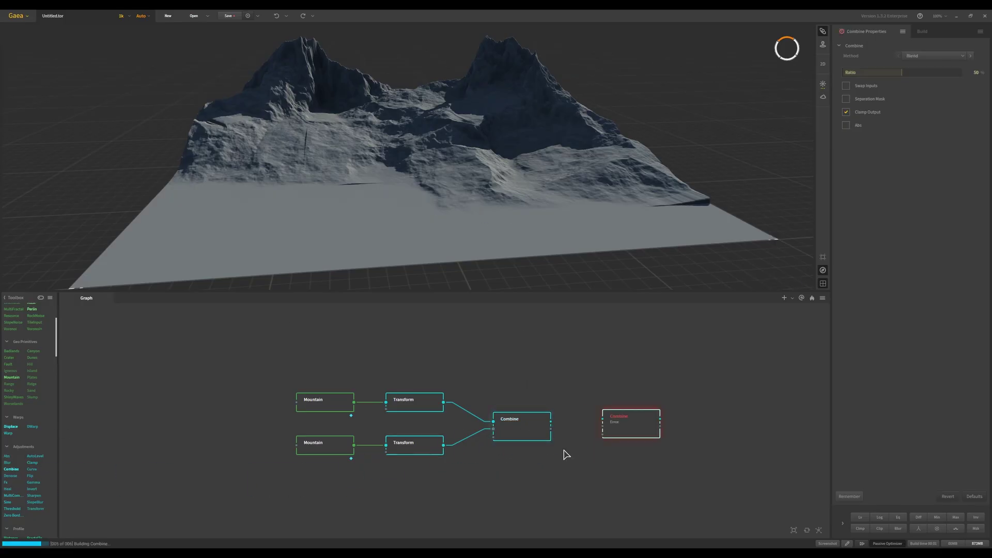
left_click_drag(13, 404, 495, 499)
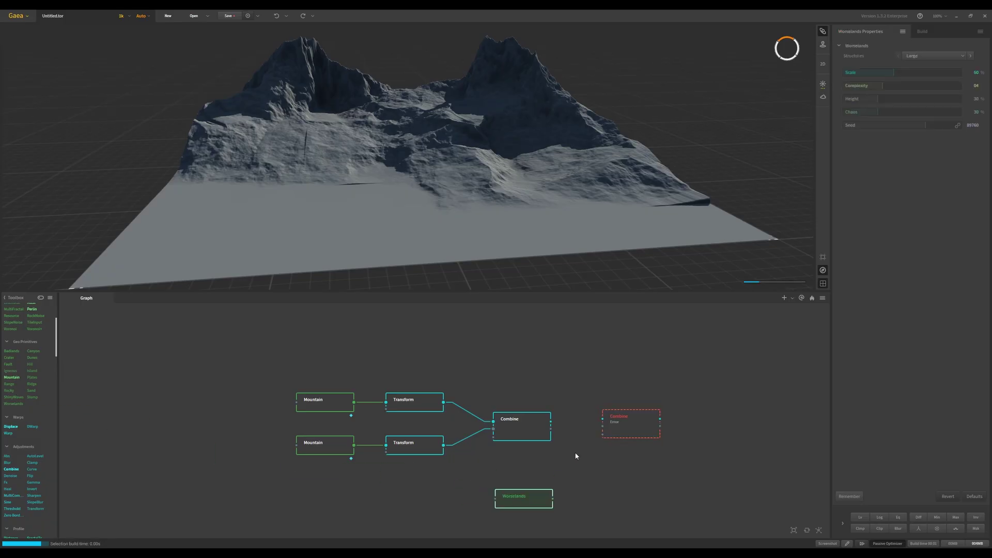
left_click_drag(551, 422, 602, 422)
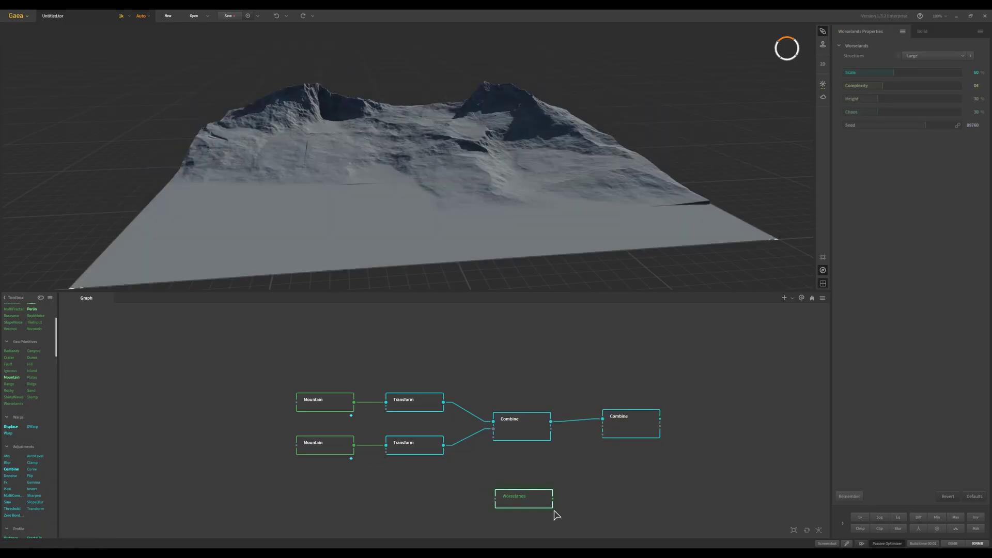
left_click_drag(553, 499, 603, 426)
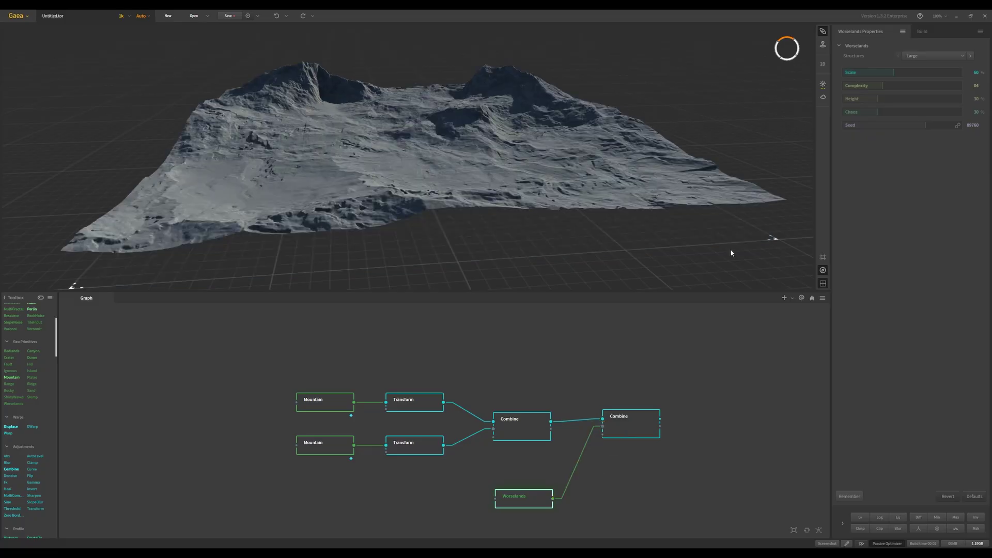
Step: Set the second Combine's method to Add
left_click(646, 430)
left_click(933, 56)
left_click(925, 78)
left_click_drag(904, 72, 961, 72)
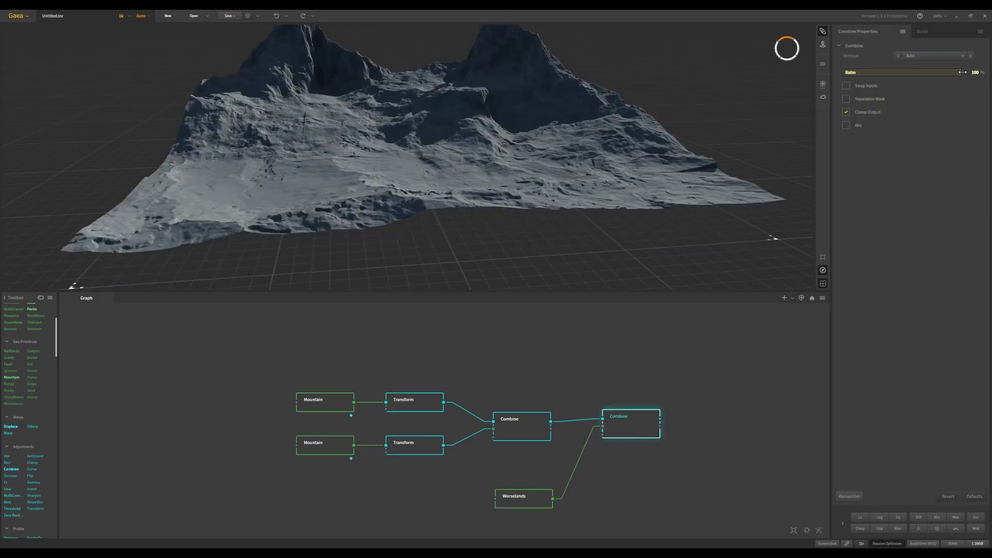
Step: Lower the Worselands Scale to 45% and Height to 36%, then preview the final Combine
left_click_drag(533, 505, 531, 480)
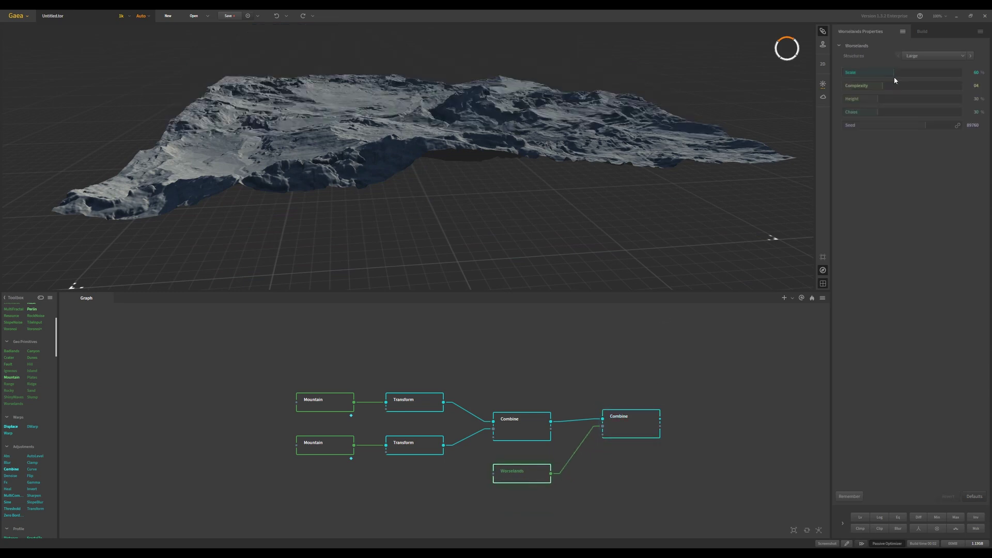
left_click_drag(893, 73, 888, 98)
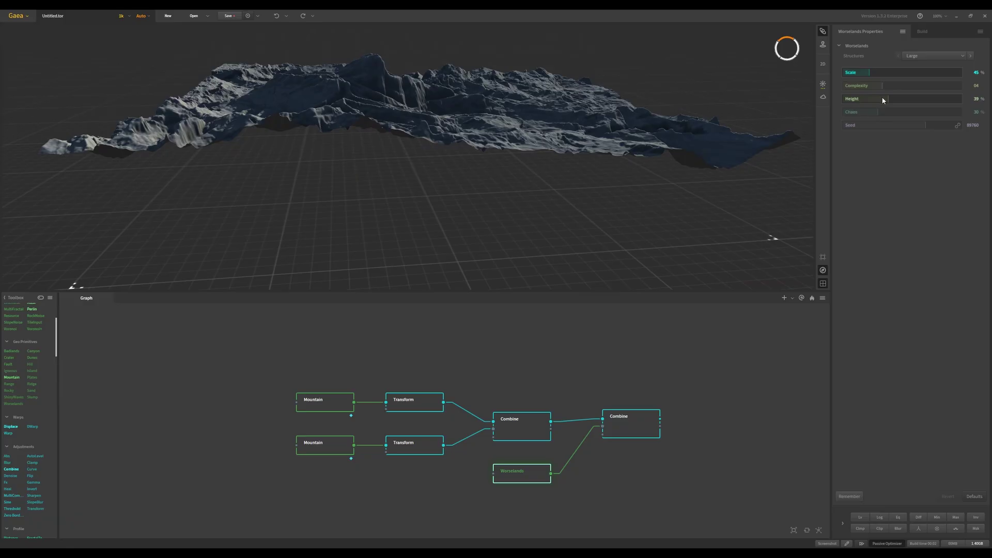
left_click_drag(888, 98, 884, 98)
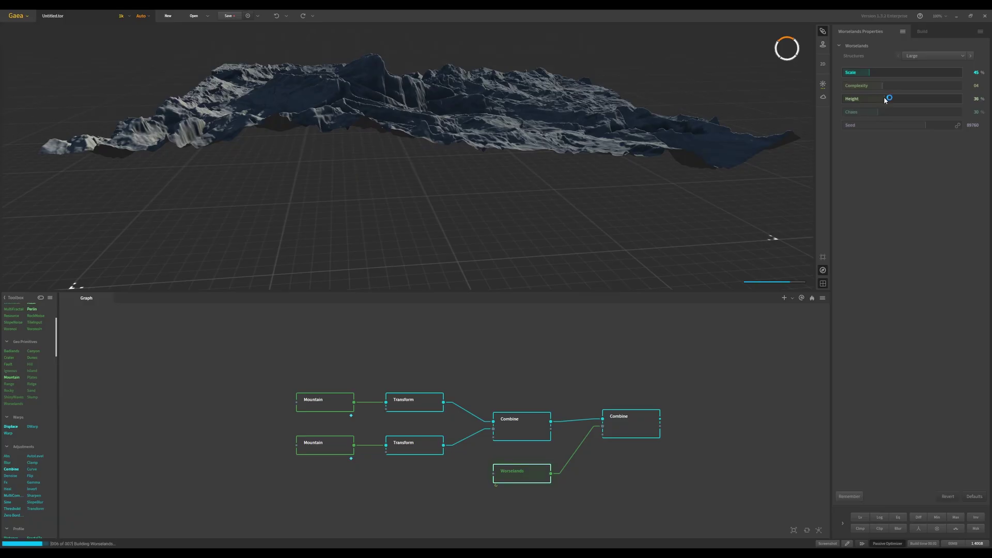
left_click(644, 423)
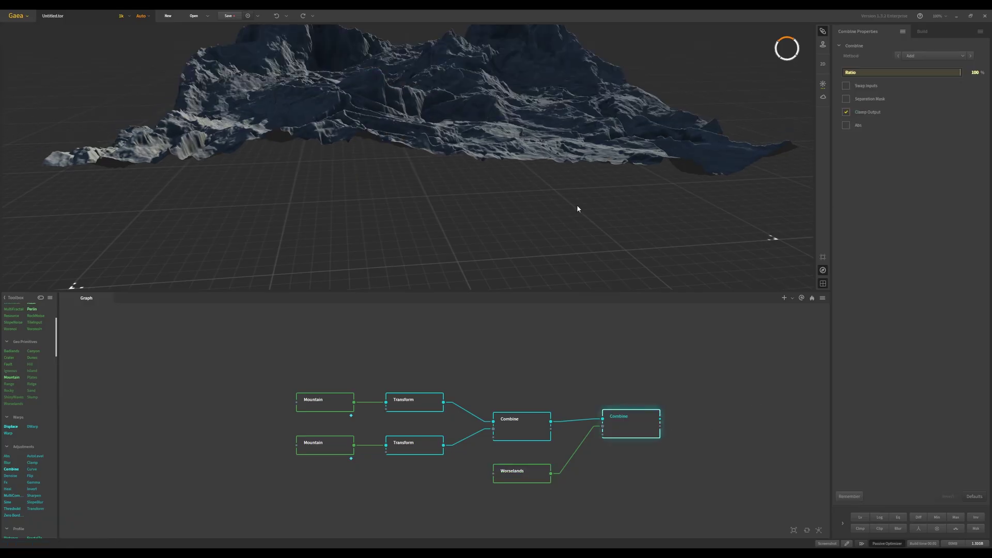
Step: Place an Erosion node after the second Combine and wire the Combine output into it
left_click_drag(529, 179, 444, 182)
scroll(451, 138, "up", 5)
scroll(450, 138, "down", 3)
scroll(30, 473, "down", 6)
left_click_drag(11, 453, 742, 422)
left_click_drag(674, 424, 706, 416)
left_click_drag(539, 189, 452, 162)
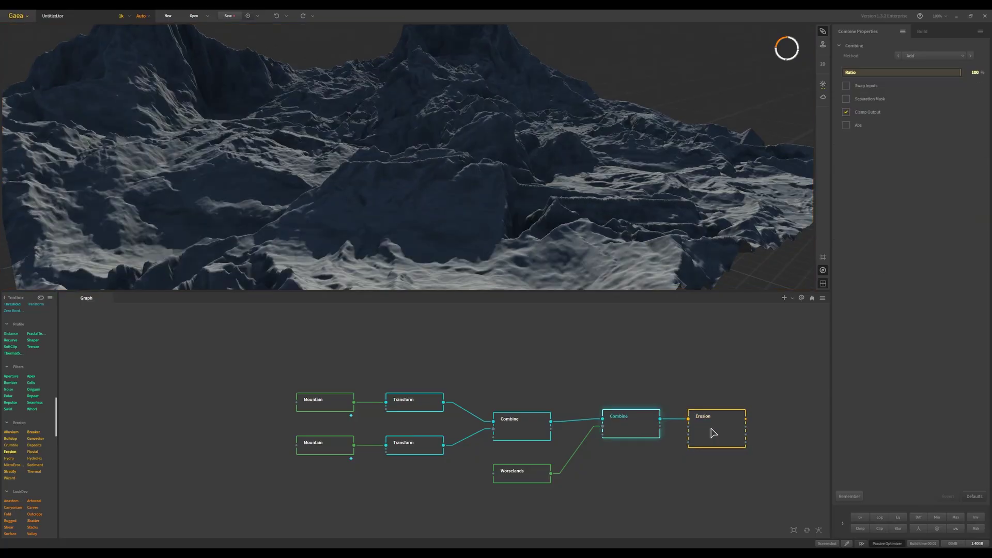
Step: Set the Erosion Duration to 14% and apply it, then orbit to inspect the valleys
left_click_drag(848, 58, 862, 57)
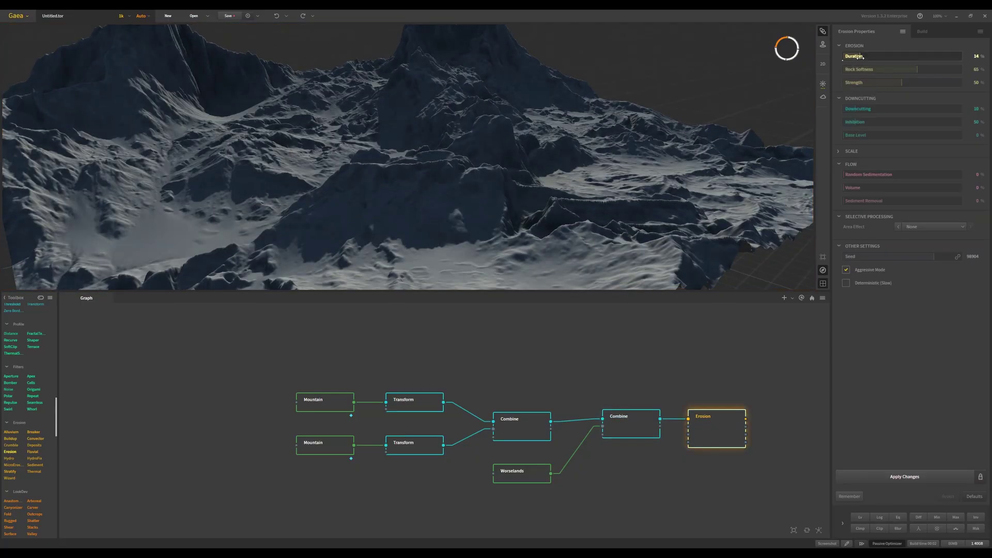
left_click(890, 480)
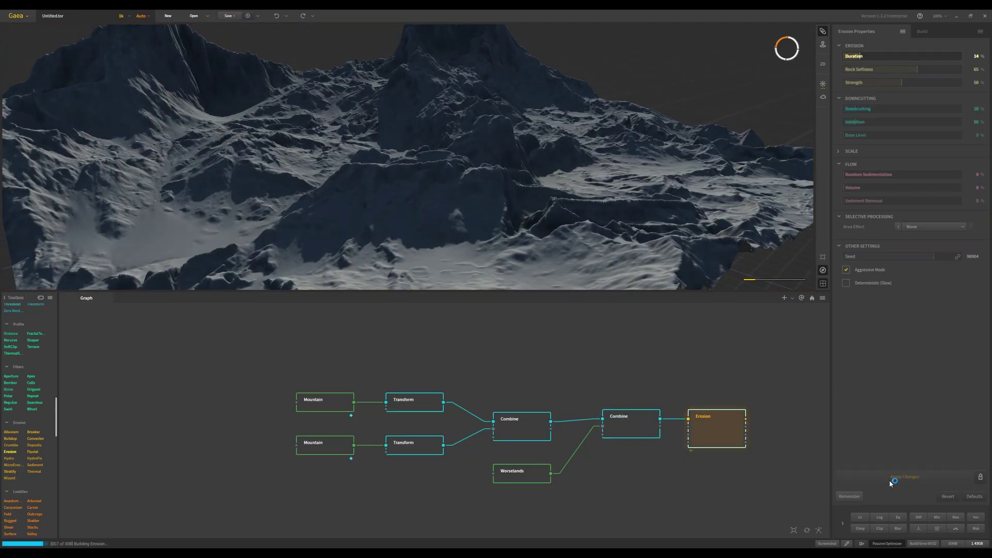
mouse_move(441, 186)
left_mouse_down()
mouse_move(446, 177)
mouse_move(456, 195)
mouse_move(437, 191)
mouse_move(435, 174)
mouse_move(452, 184)
mouse_move(445, 194)
mouse_move(450, 175)
mouse_move(452, 194)
mouse_move(458, 186)
left_mouse_up()
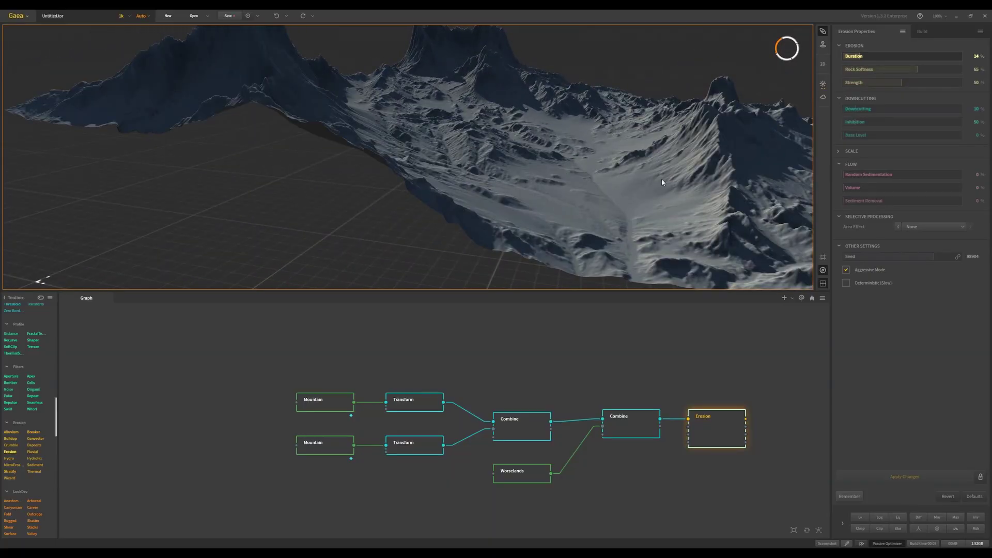
left_click_drag(674, 157, 484, 134)
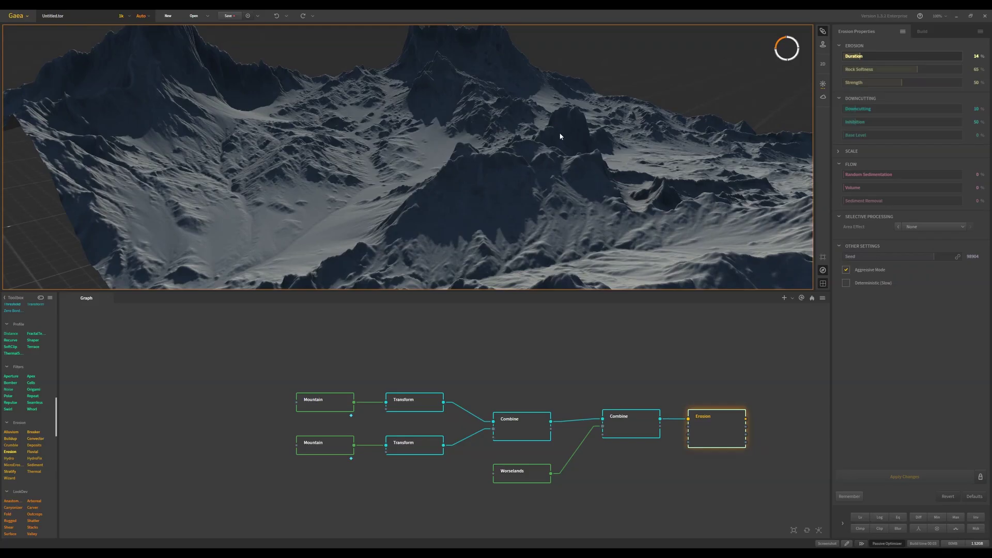
left_click_drag(564, 135, 536, 137)
left_click_drag(430, 83, 496, 164)
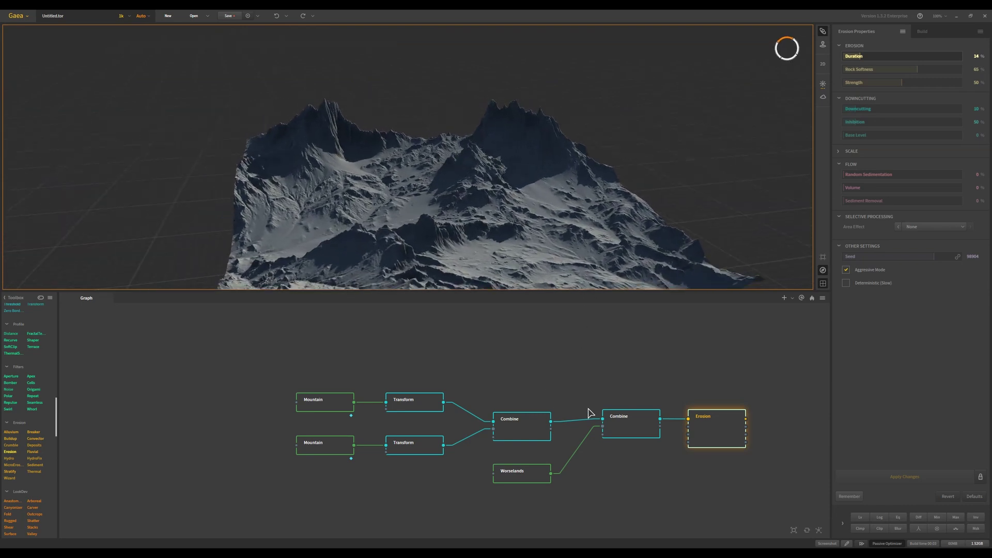
Step: Compare previews of each Transform, both Combines, the Worselands and the eroded terrain
left_click(431, 402)
left_click(421, 445)
left_click(423, 406)
left_click(421, 444)
left_click(424, 413)
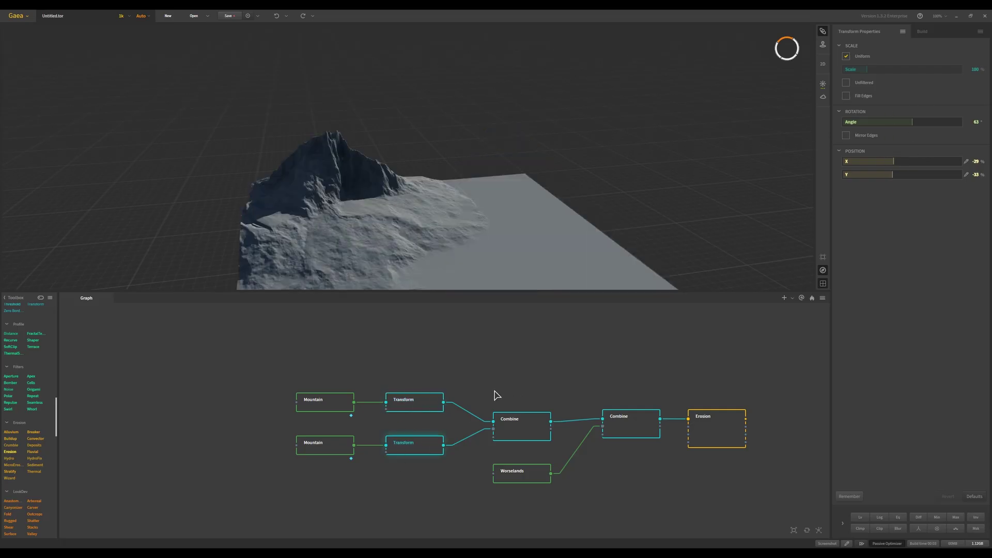
left_click(523, 429)
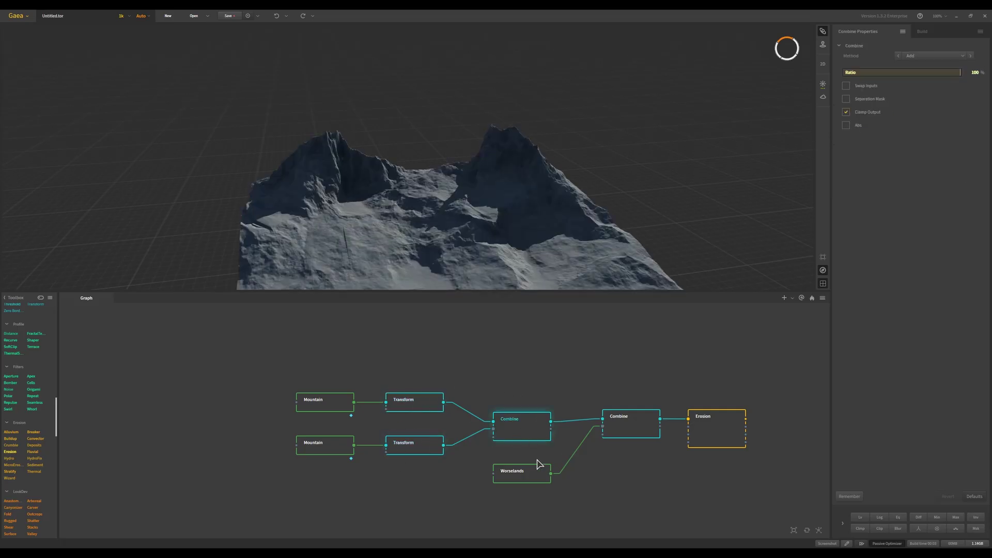
left_click(625, 427)
left_click(528, 472)
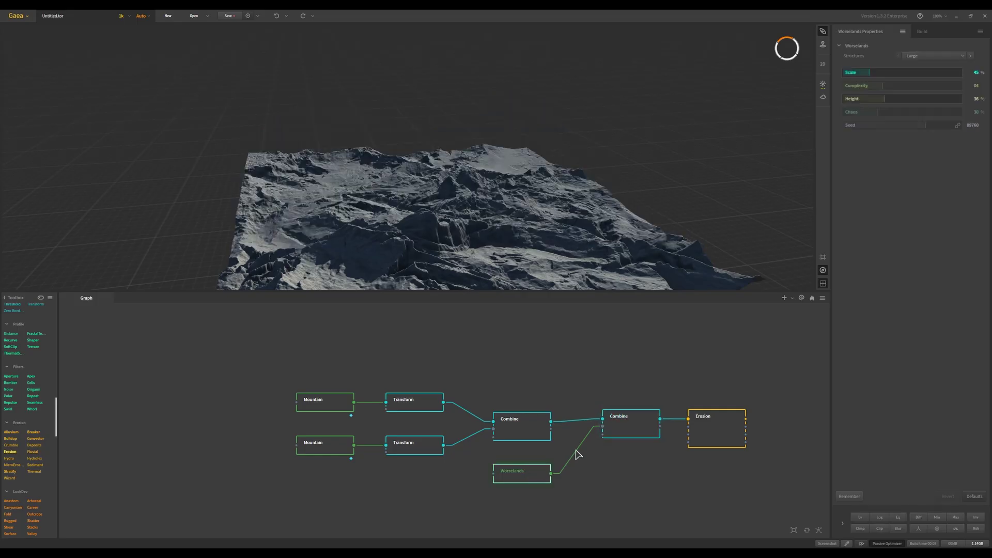
left_click(700, 433)
left_click_drag(525, 200, 496, 227)
scroll(31, 486, "down", 3)
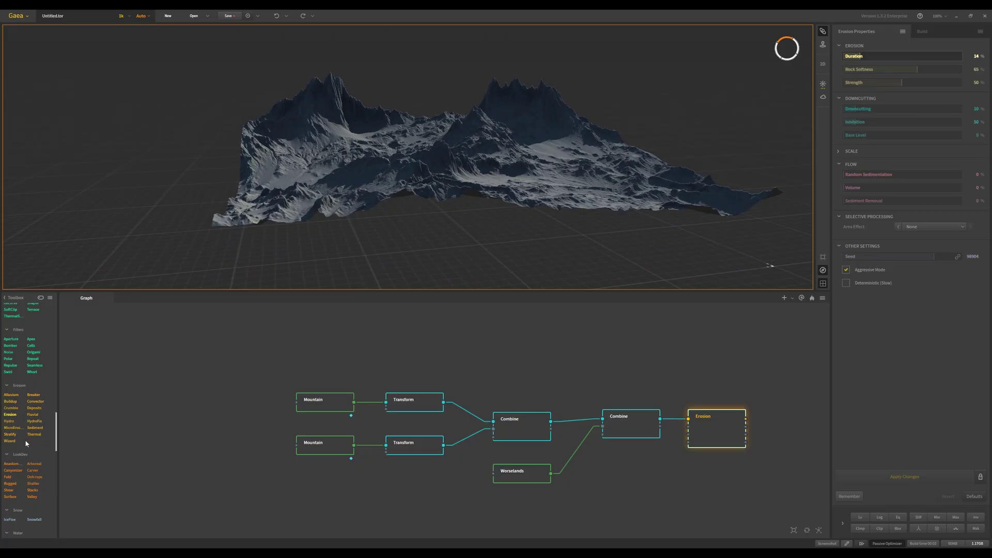
Step: Add a Thermal node after Erosion and compare its preview against Erosion's
left_click_drag(34, 434, 796, 432)
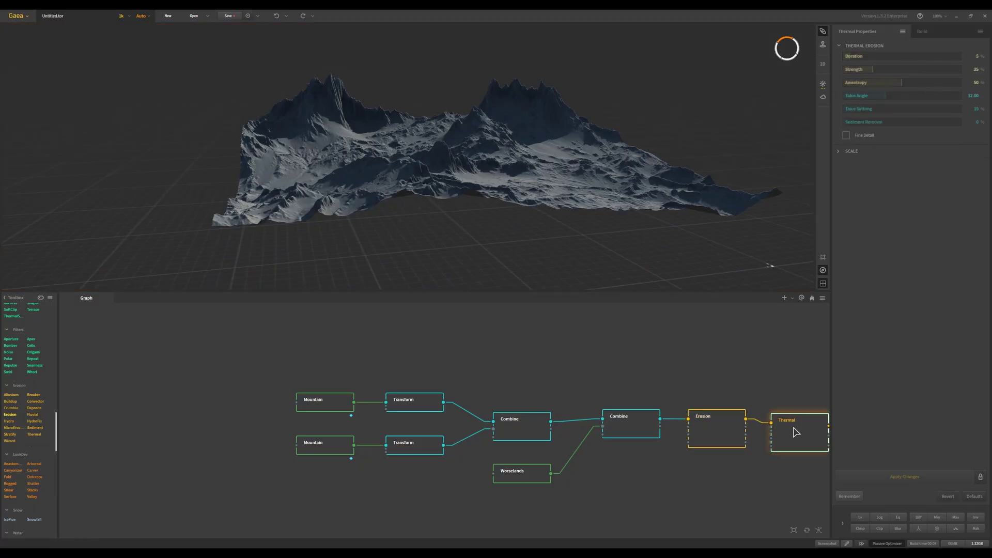
left_click_drag(607, 277, 530, 179)
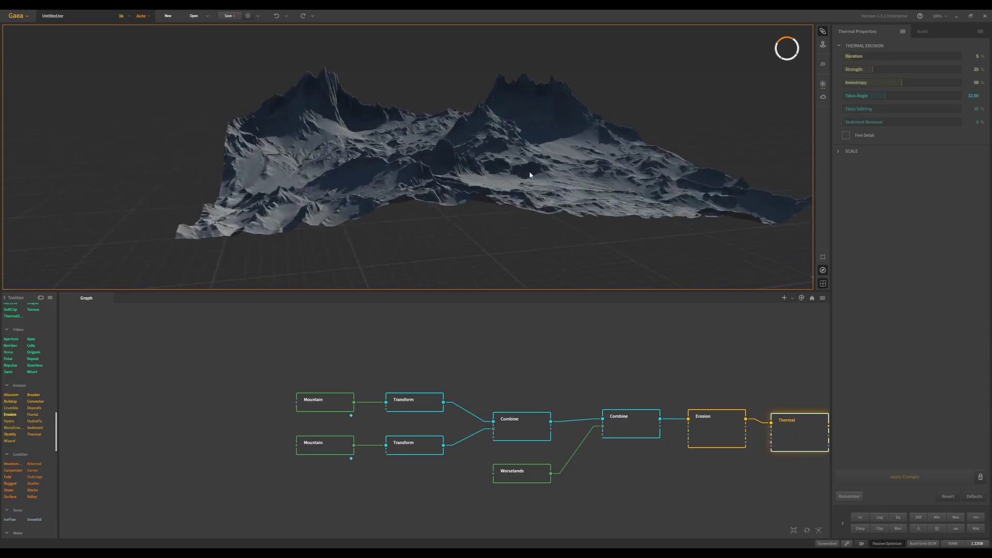
scroll(522, 171, "up", 5)
left_click(723, 425)
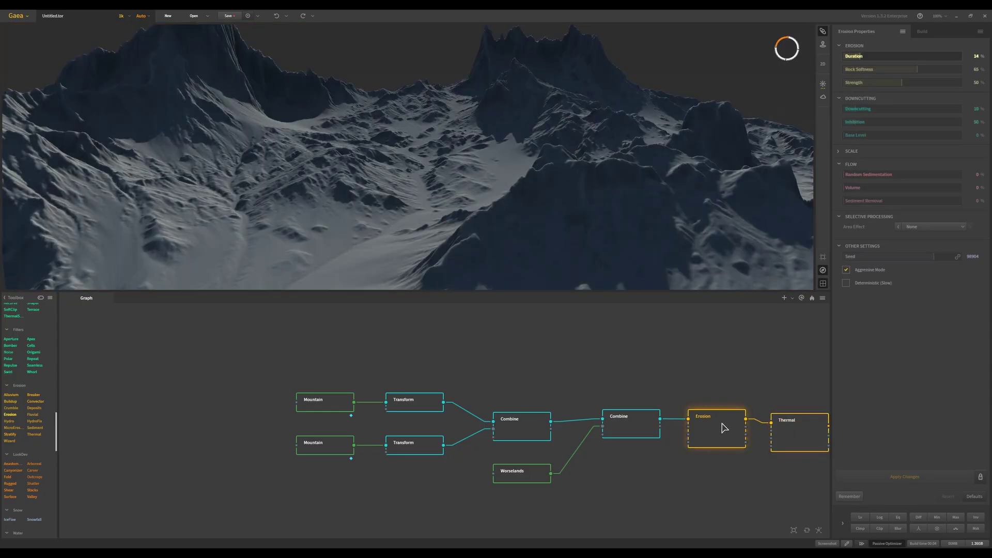
left_click(800, 423)
left_click_drag(549, 275, 538, 240)
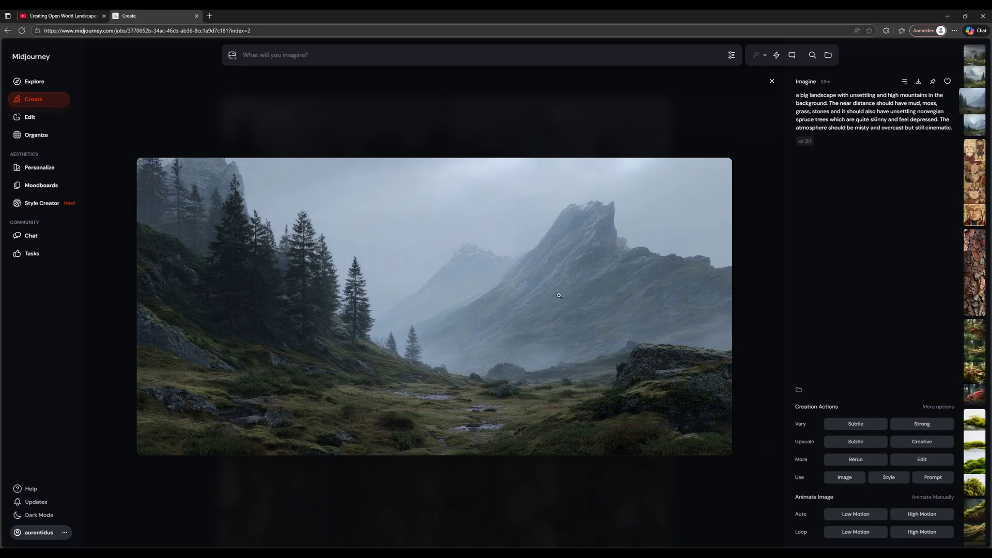
Step: Minimize the browser showing the Midjourney reference to bring Gaea back
left_click(945, 16)
Step: Orbit and zoom the terrain viewport and pan the node graph to reorient
scroll(613, 183, "down", 5)
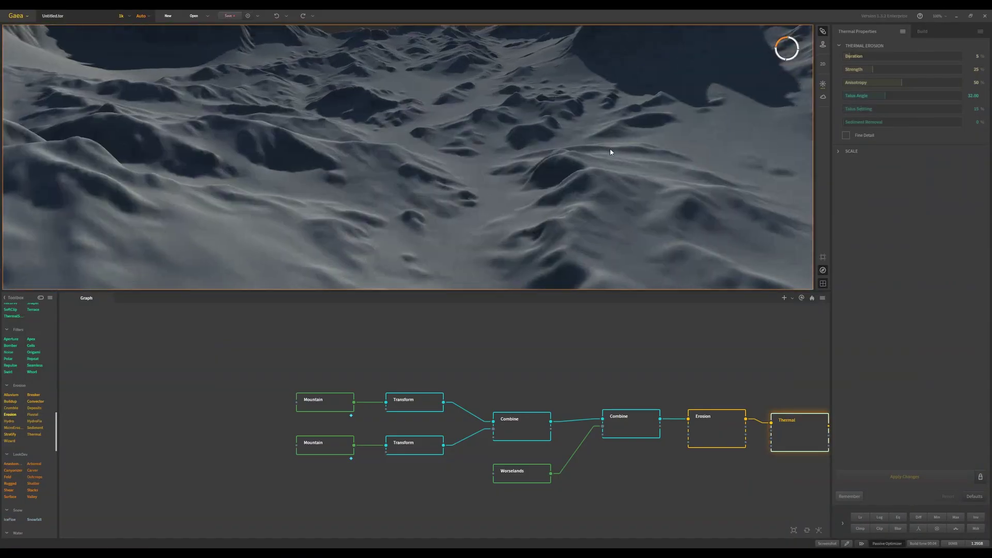
left_click_drag(594, 190, 399, 171)
left_click_drag(490, 175, 519, 158)
left_click_drag(379, 217, 466, 187)
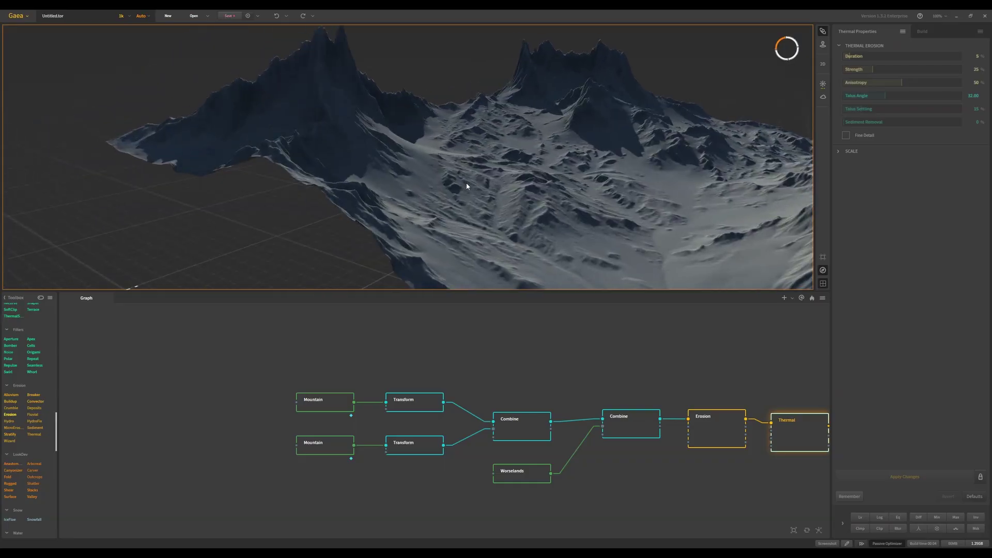
left_click_drag(578, 175, 570, 169)
middle_click_drag(698, 470, 571, 441)
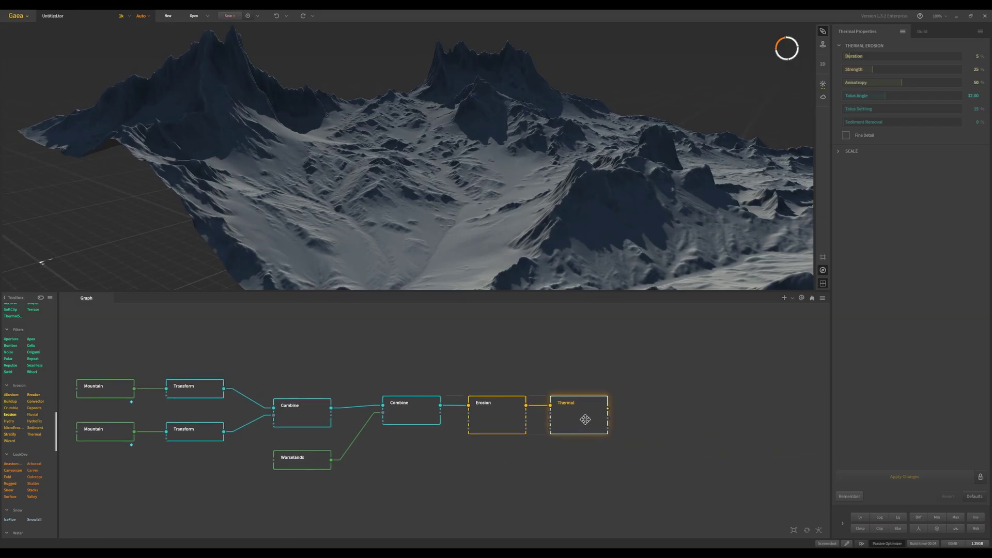
scroll(584, 200, "up", 3)
scroll(565, 146, "down", 8)
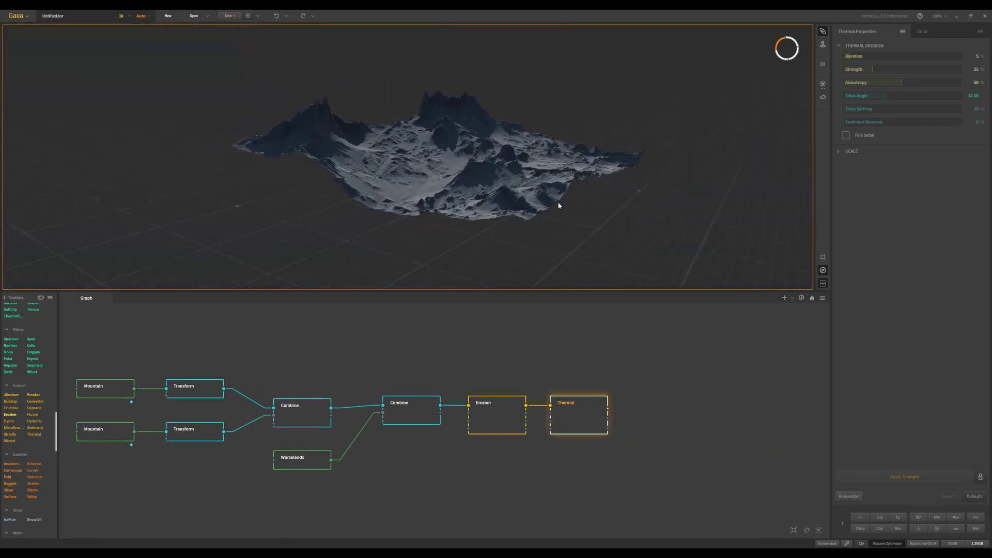
left_click_drag(497, 181, 504, 137)
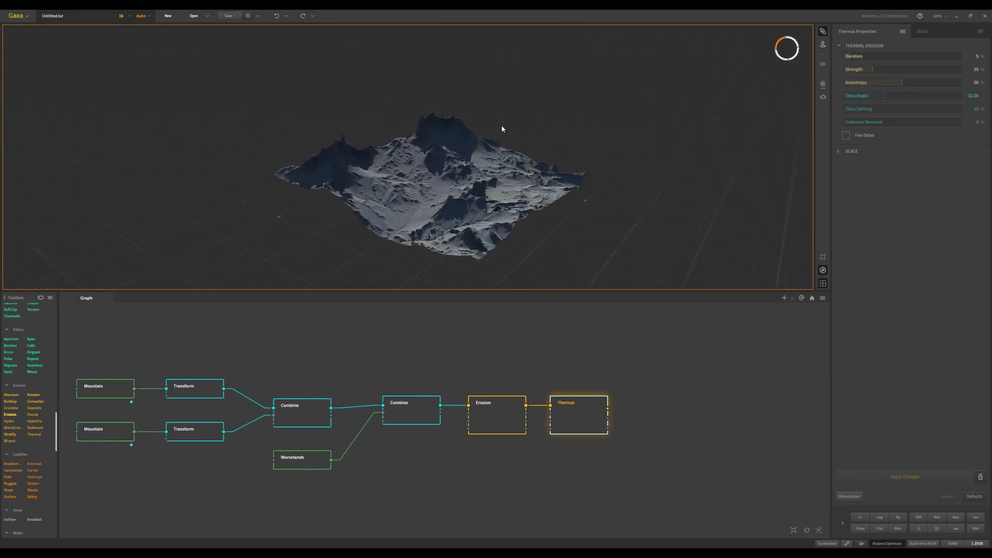
scroll(512, 155, "up", 6)
left_click_drag(522, 182, 503, 225)
Step: Add a Rivers node from the Water section after Thermal and start wiring Thermal's output to it
scroll(488, 176, "up", 6)
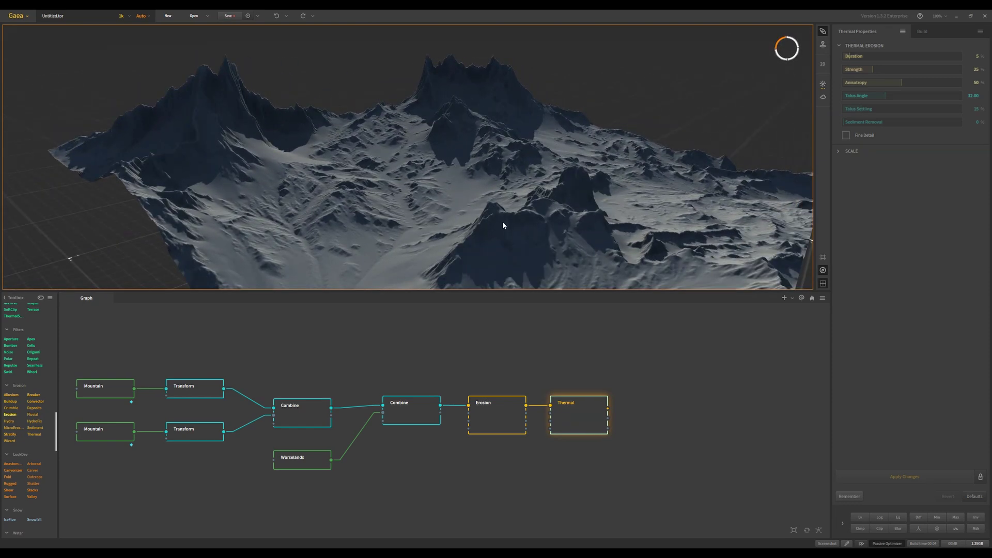
scroll(40, 483, "down", 2)
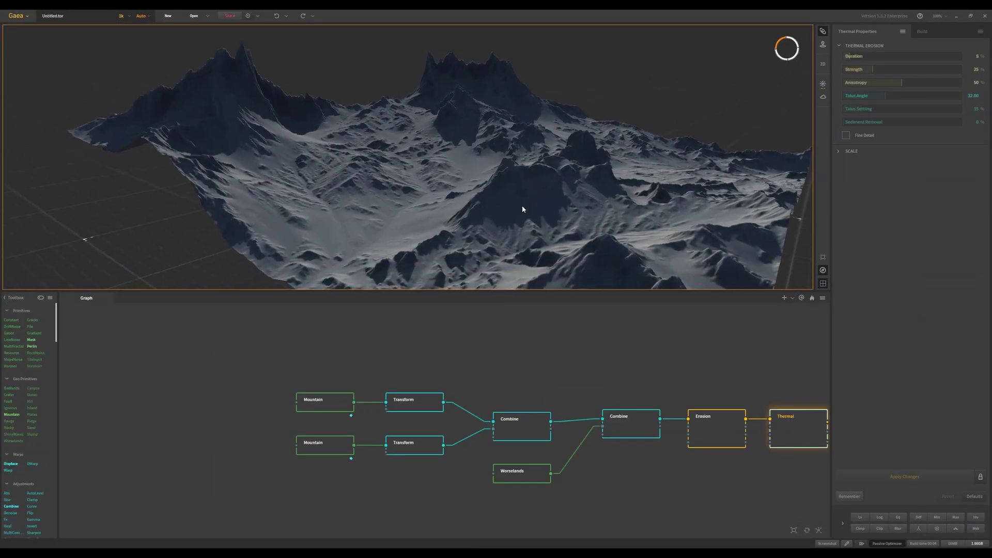
scroll(13, 482, "down", 5)
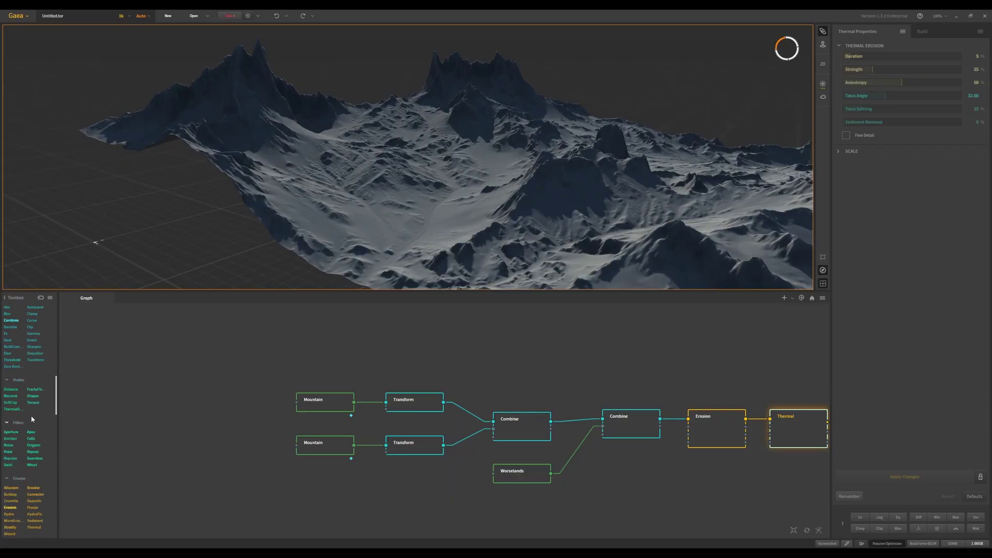
scroll(21, 392, "down", 6)
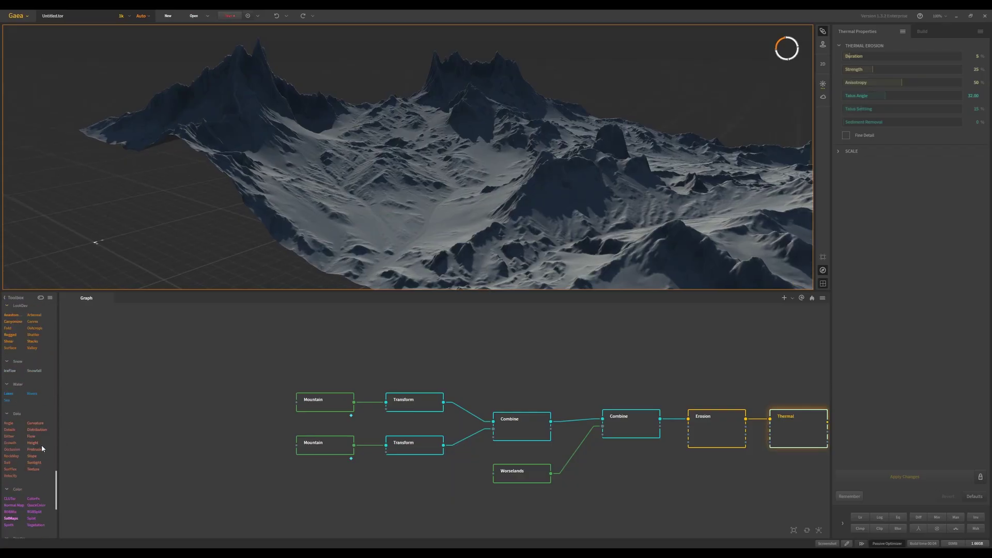
left_click_drag(32, 394, 635, 434)
left_click_drag(557, 424, 601, 422)
Step: Connect Thermal into Rivers and bring the Rivers Downcutting from 65% down to about 20%
left_click(883, 82)
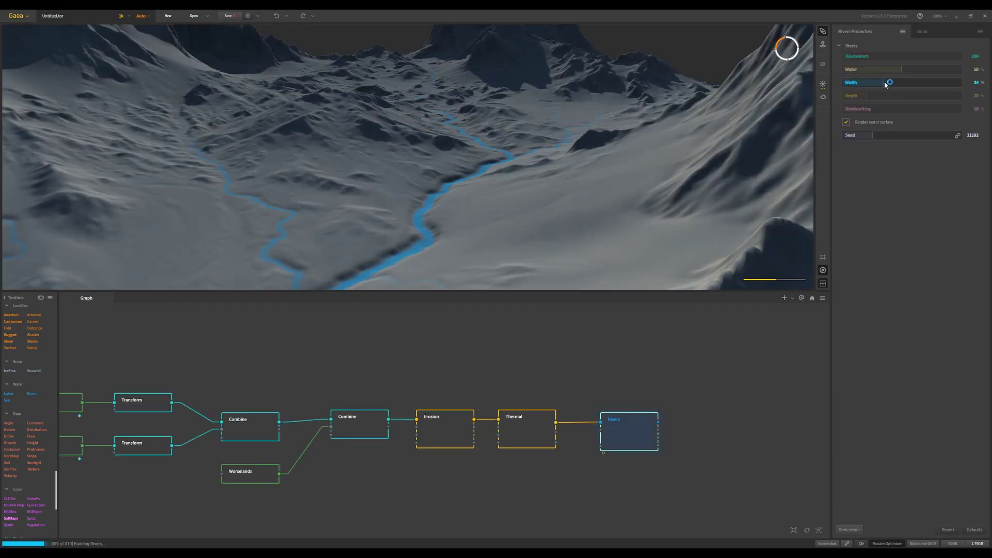
left_click_drag(857, 112, 919, 110)
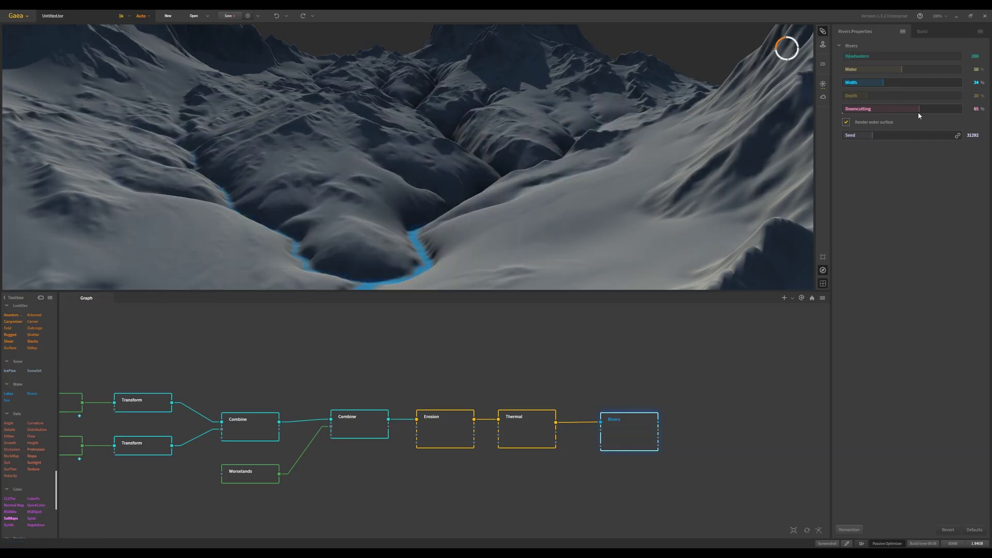
left_click_drag(920, 109, 885, 107)
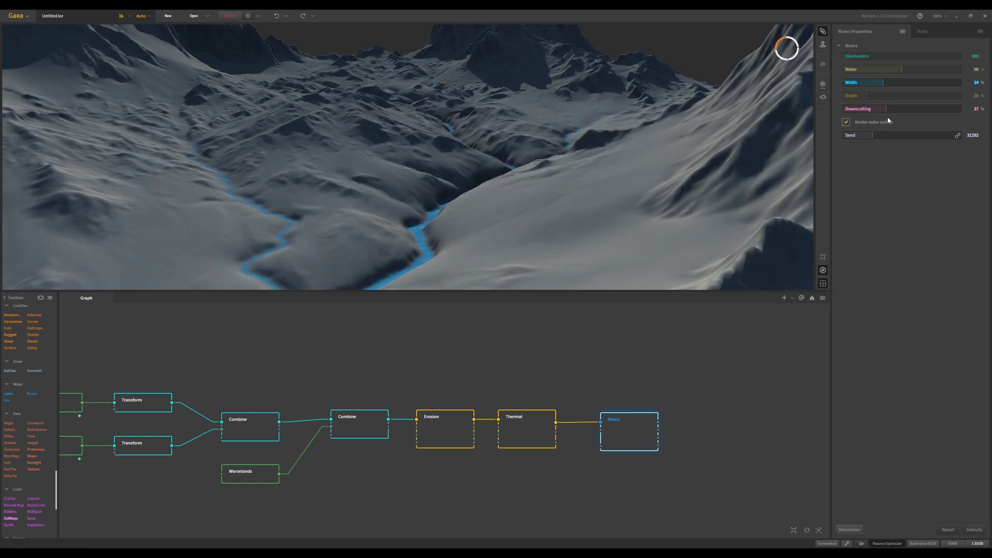
left_click_drag(887, 109, 878, 109)
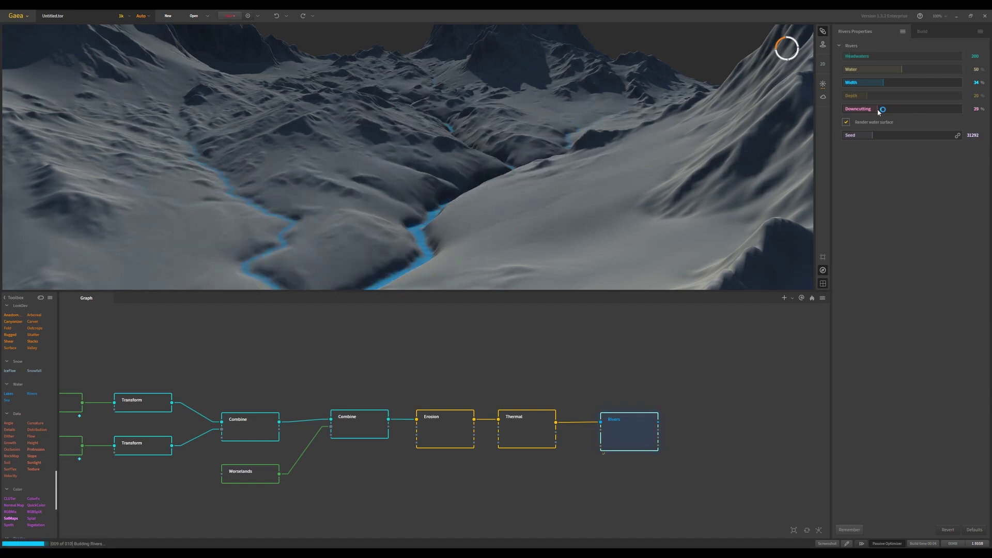
left_click_drag(877, 109, 870, 110)
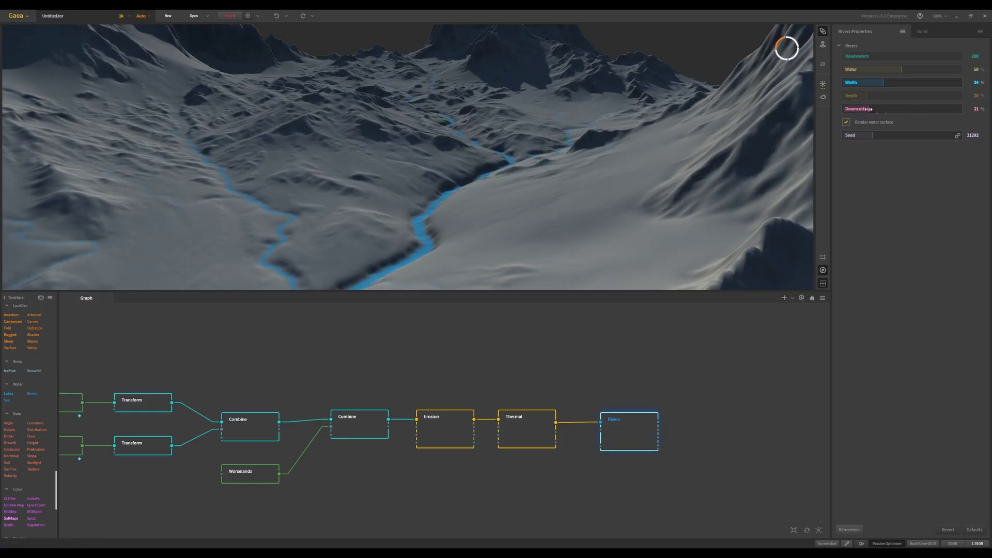
left_click_drag(849, 109, 859, 110)
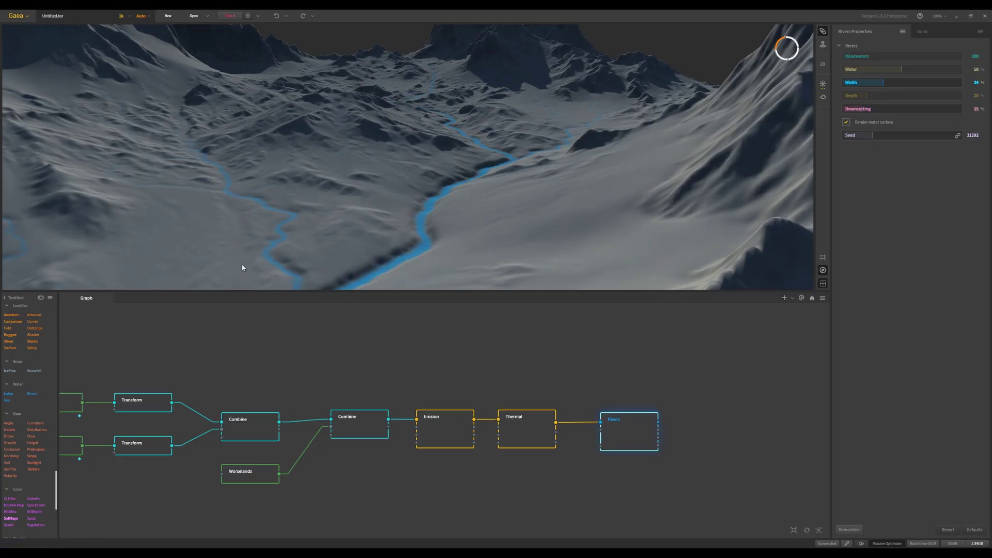
scroll(566, 164, "up", 10)
scroll(567, 174, "down", 10)
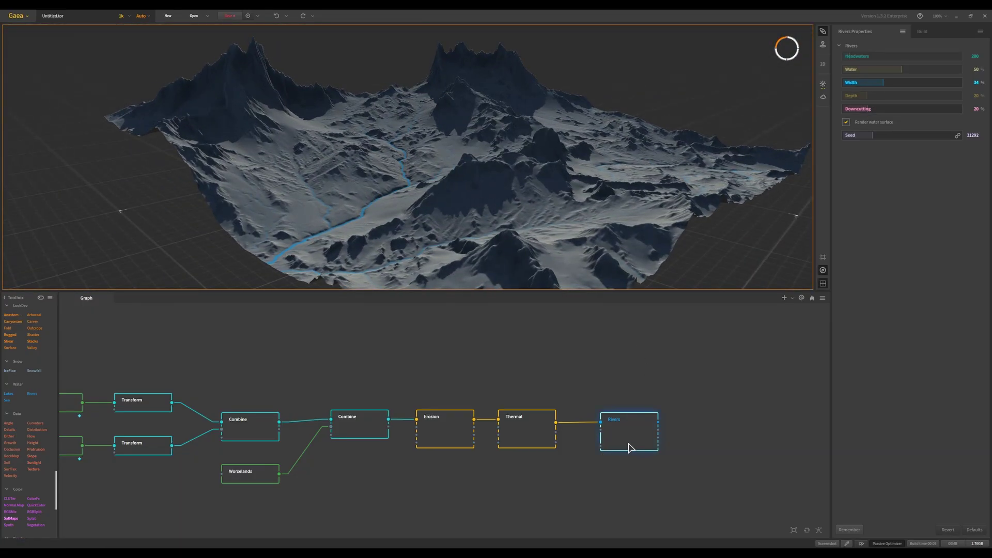
Step: Mark the Rivers node for export and edit the output file name in the Build settings
right_click(639, 430)
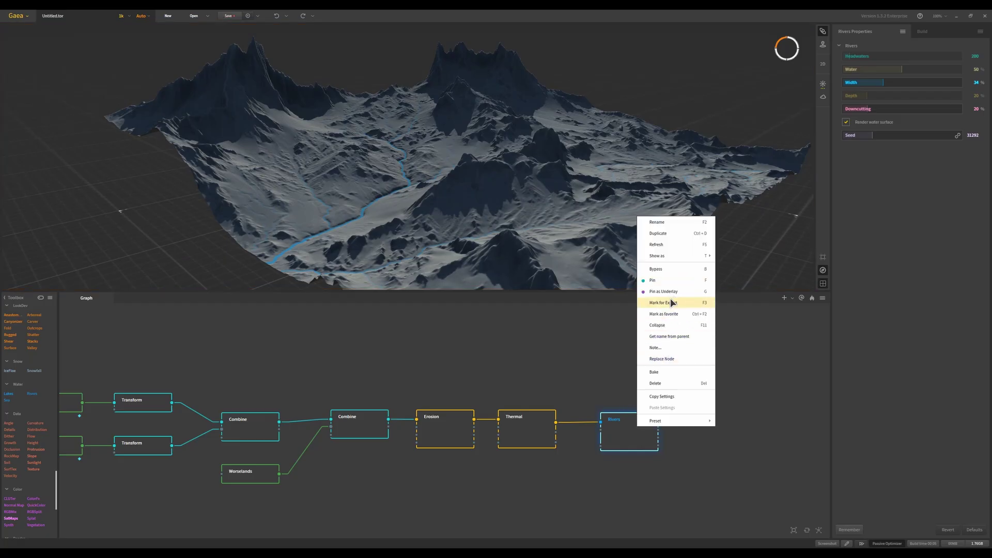
left_click(666, 308)
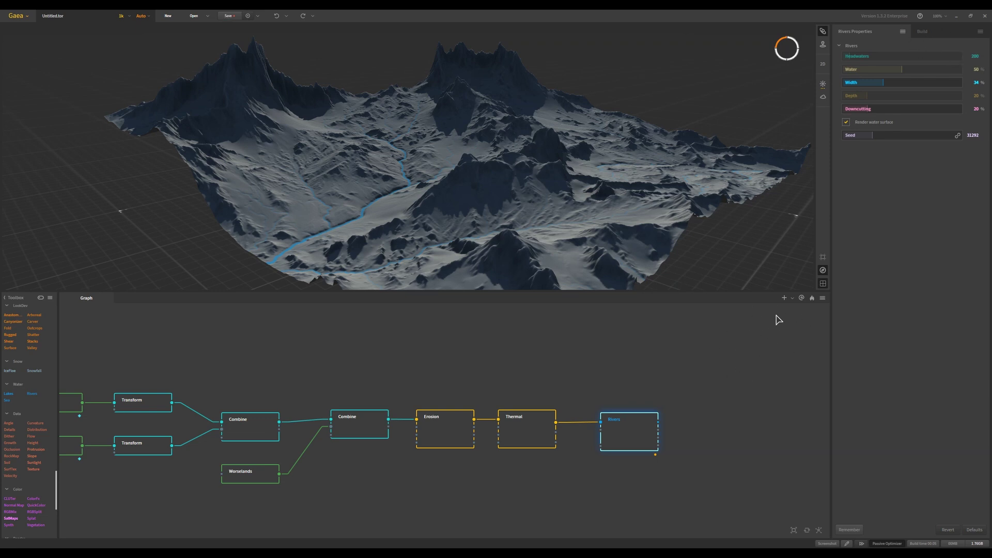
left_click(923, 32)
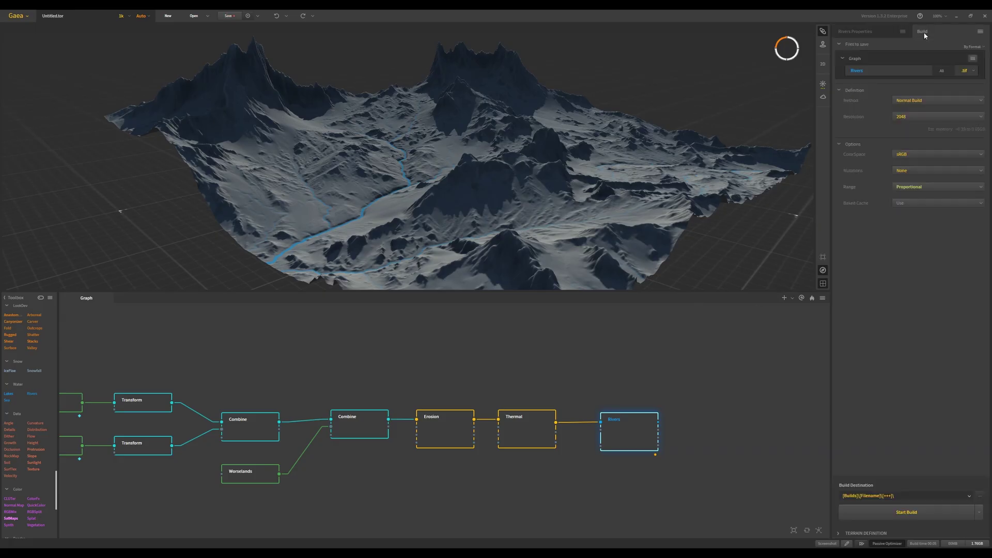
left_click_drag(874, 72, 844, 76)
type("[")
Step: Set the build output format to PNG and the resolution to 4096
left_click(967, 71)
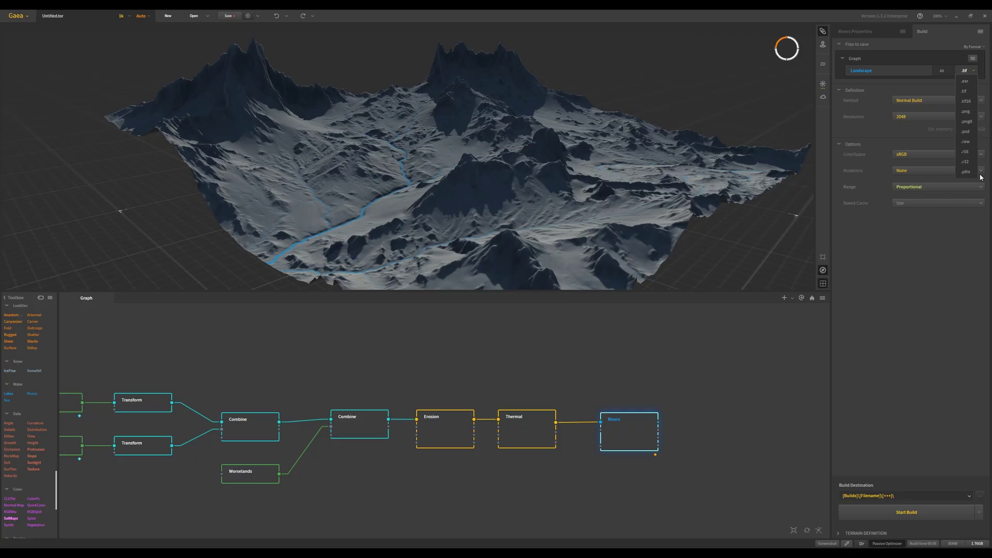
left_click(969, 112)
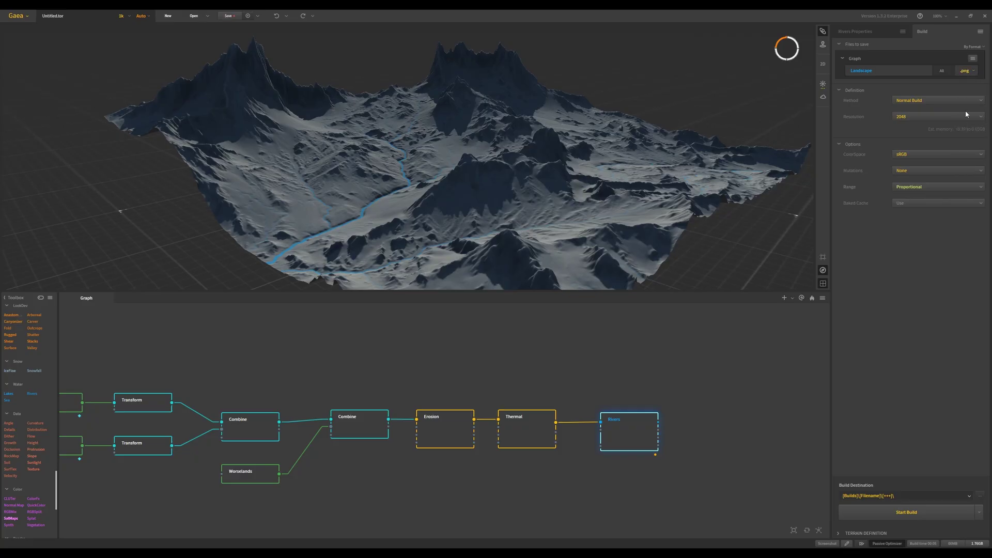
left_click(935, 116)
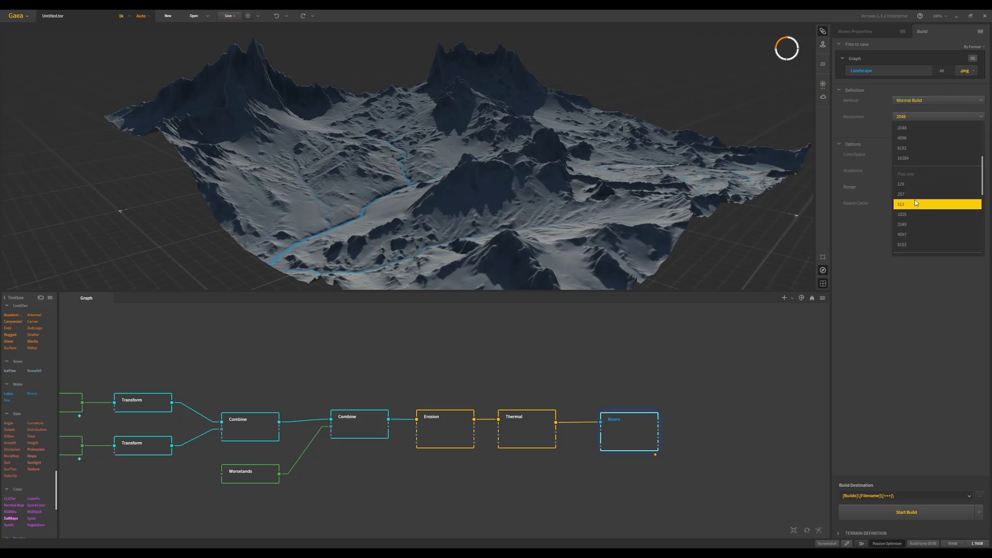
left_click(908, 139)
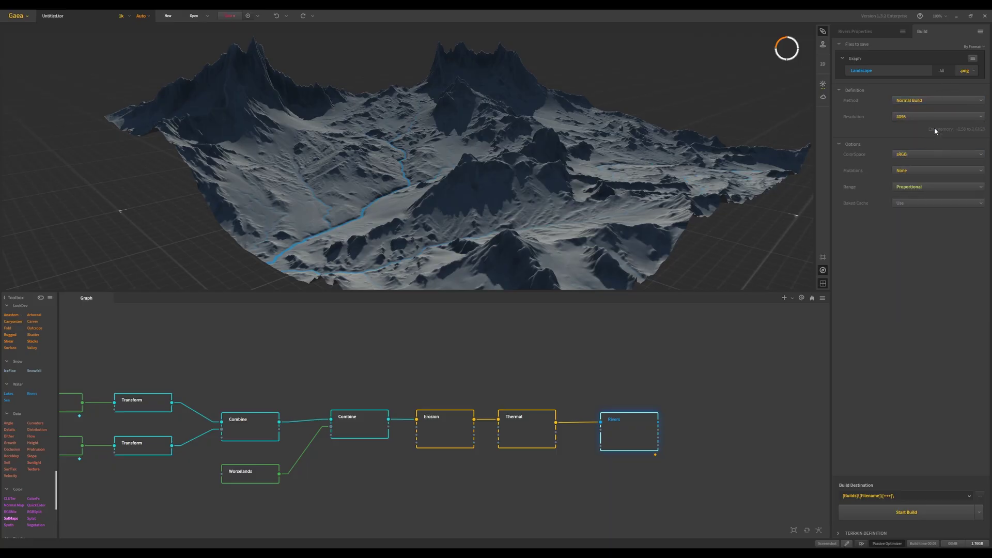
left_click(699, 461)
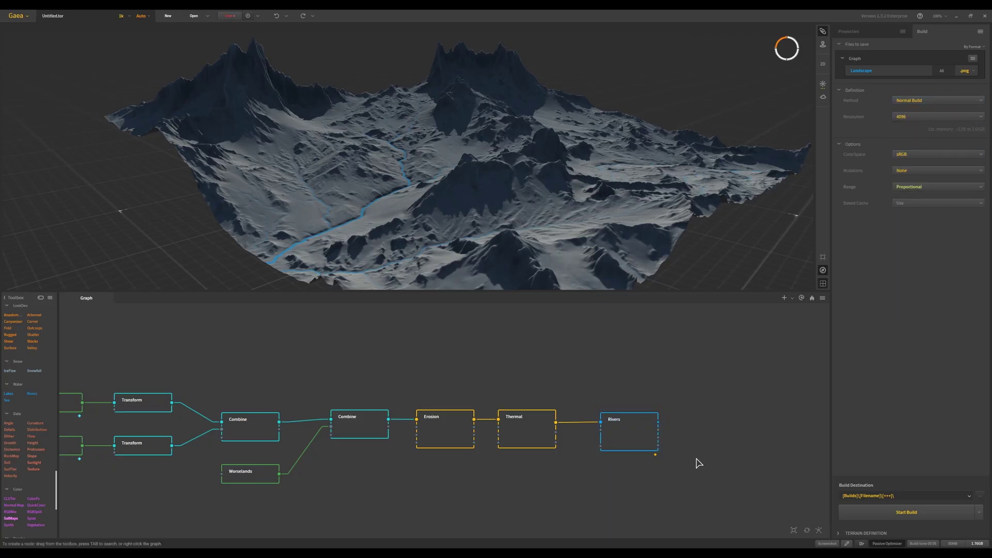
middle_click_drag(665, 465, 543, 431)
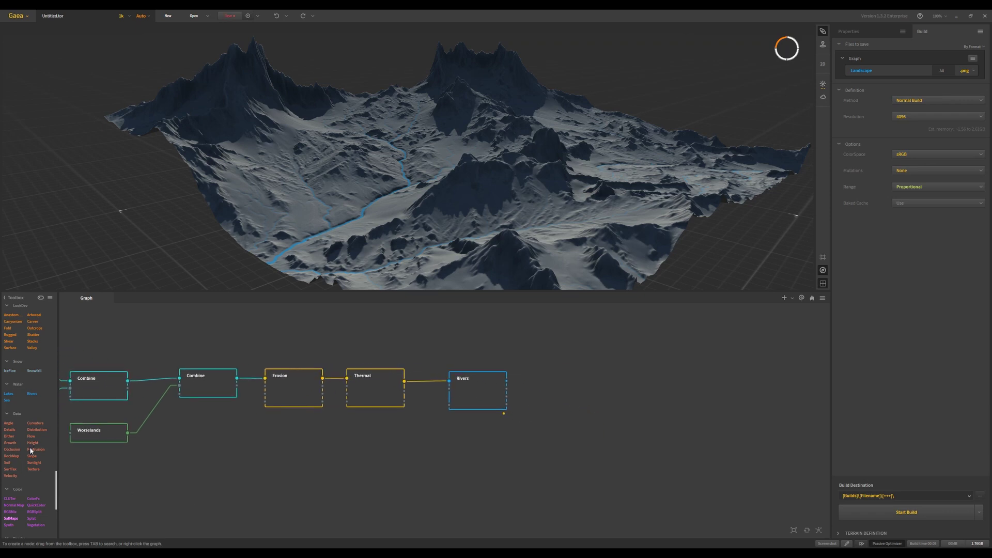
Step: Add a Slope node after Rivers and lower its maximum slope angle
left_click_drag(32, 460, 583, 383)
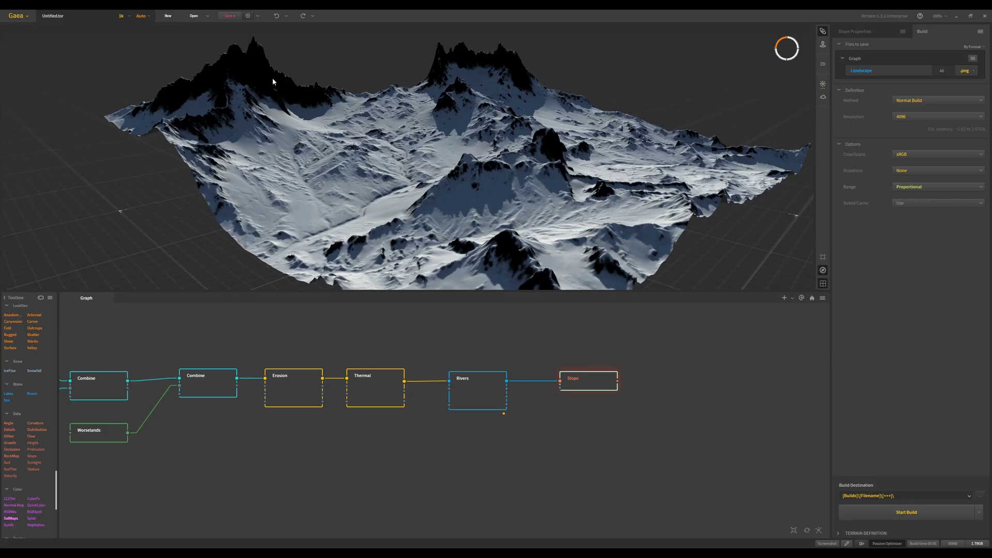
left_click(866, 31)
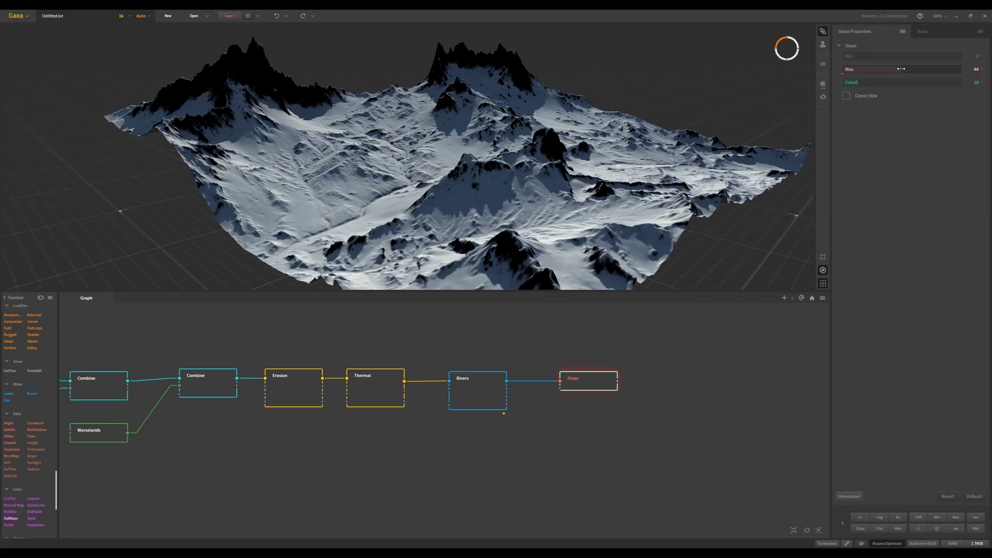
left_click_drag(901, 70, 879, 69)
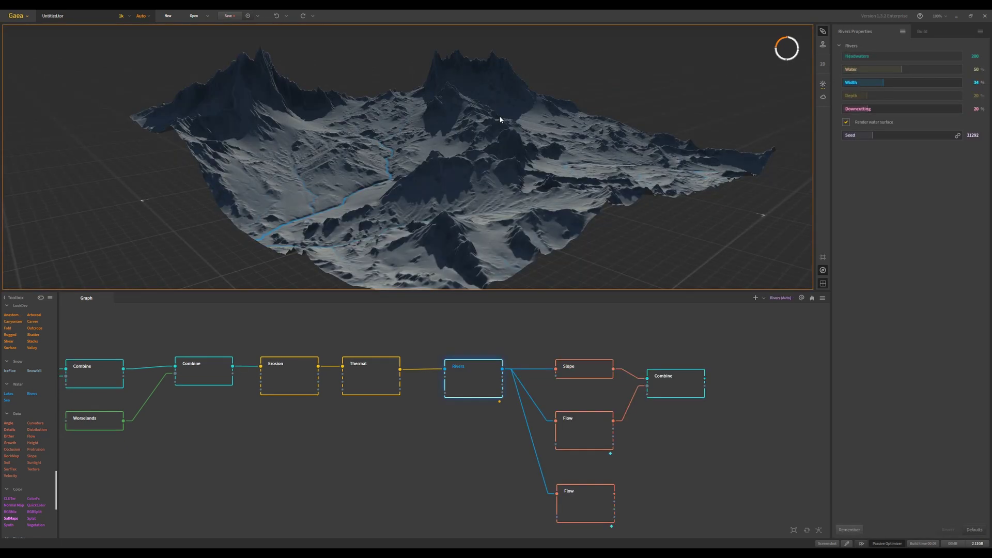
scroll(499, 116, "down", 5)
scroll(517, 108, "up", 8)
scroll(545, 155, "up", 3)
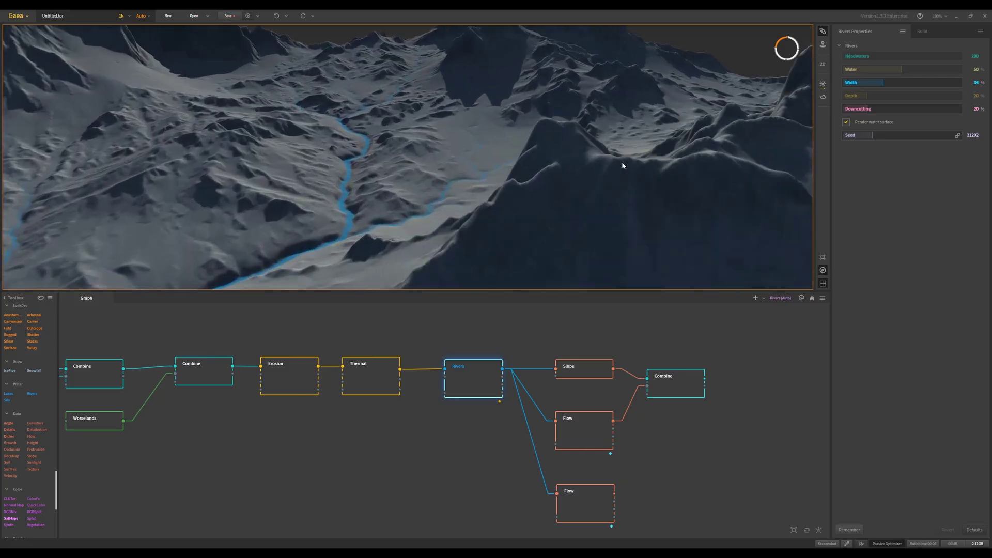
scroll(623, 160, "down", 3)
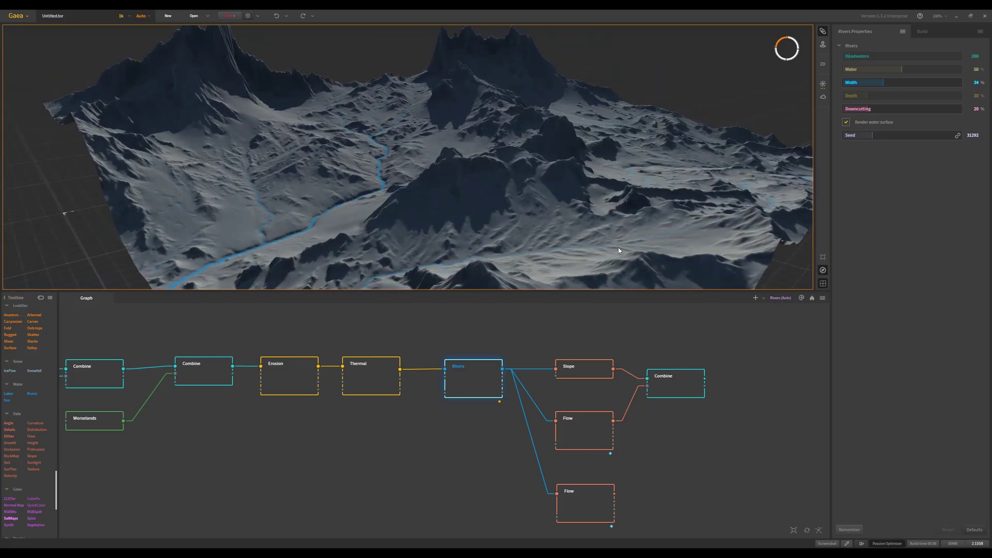
left_click(472, 385)
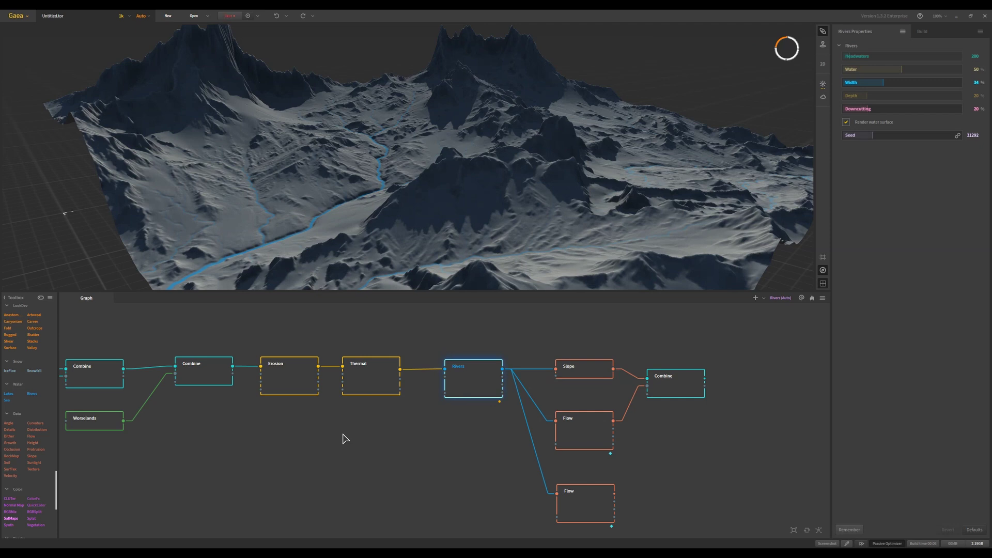
Step: Compare the Slope and Rivers previews, check the Rivers options and Build settings, then preview Slope
left_click(584, 375)
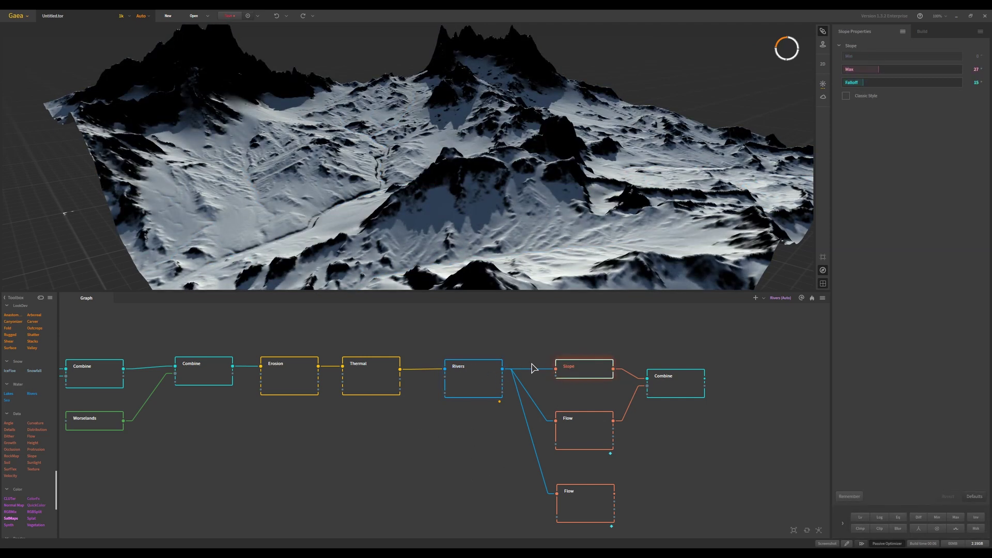
left_click(486, 375)
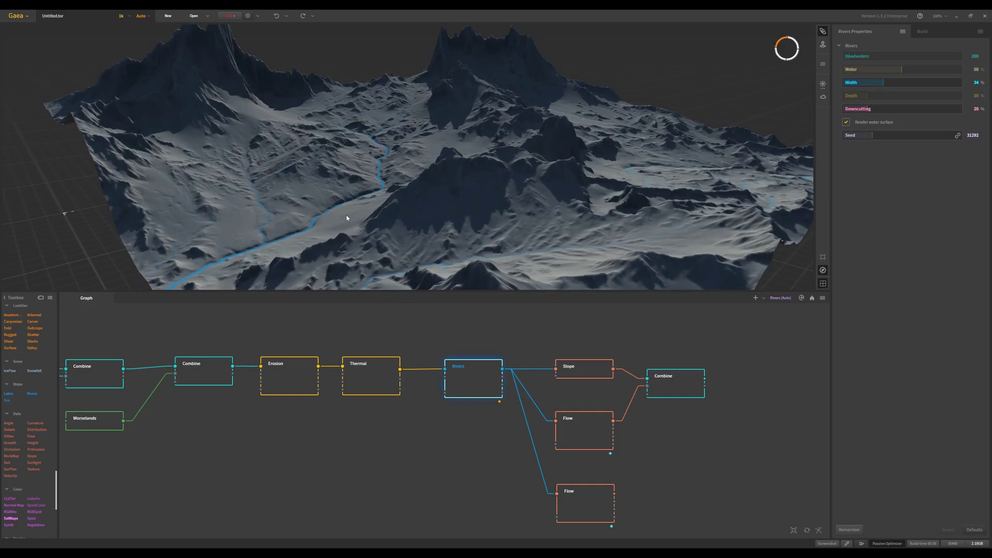
right_click(474, 387)
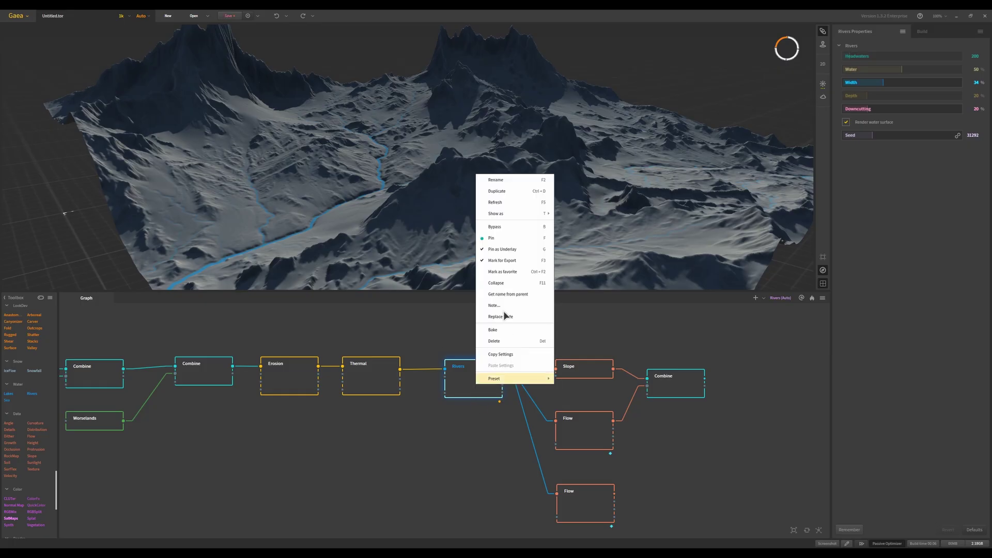
left_click(753, 197)
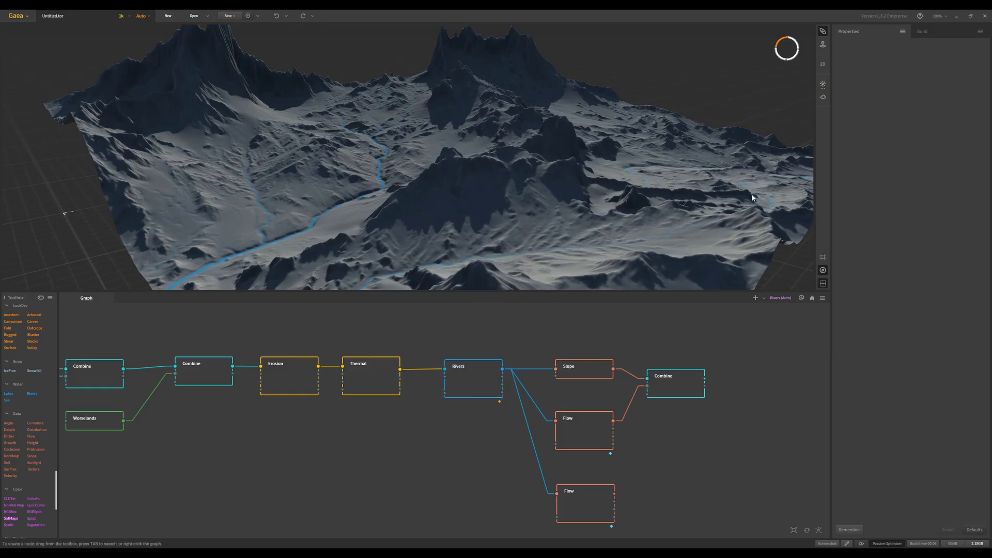
left_click(948, 30)
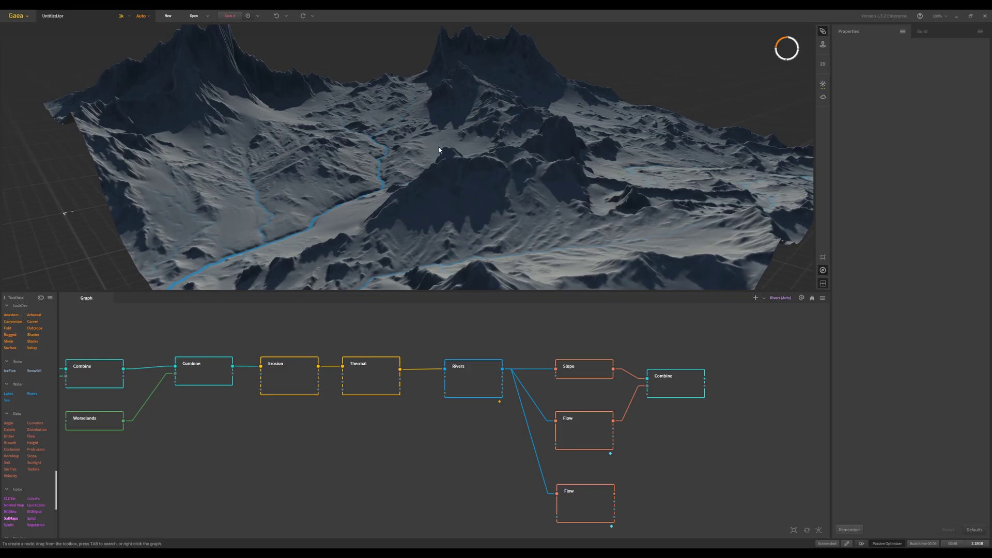
left_click(585, 371)
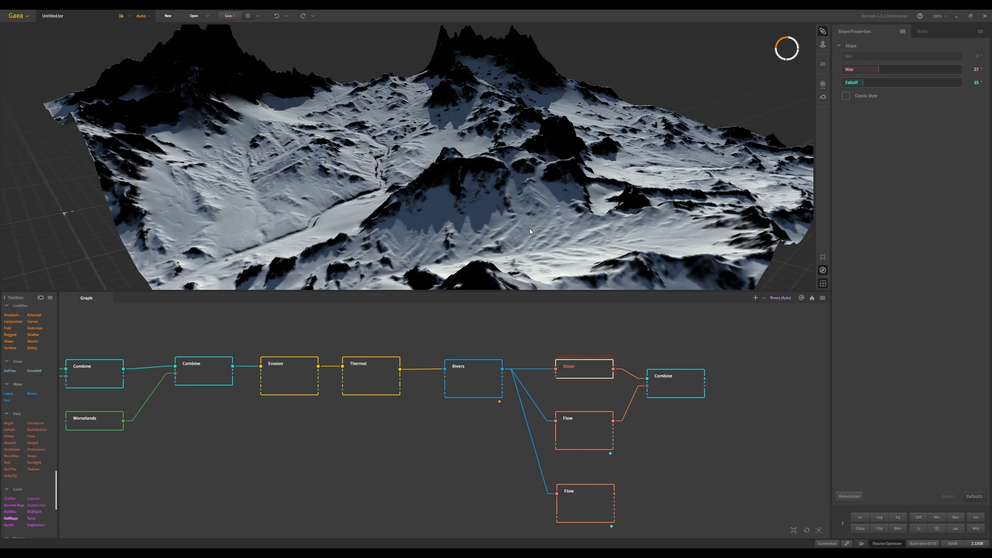
Step: Raise the Slope mask's maximum to 31, then preview the Flow mask
left_click_drag(443, 186, 479, 197)
scroll(479, 198, "up", 5)
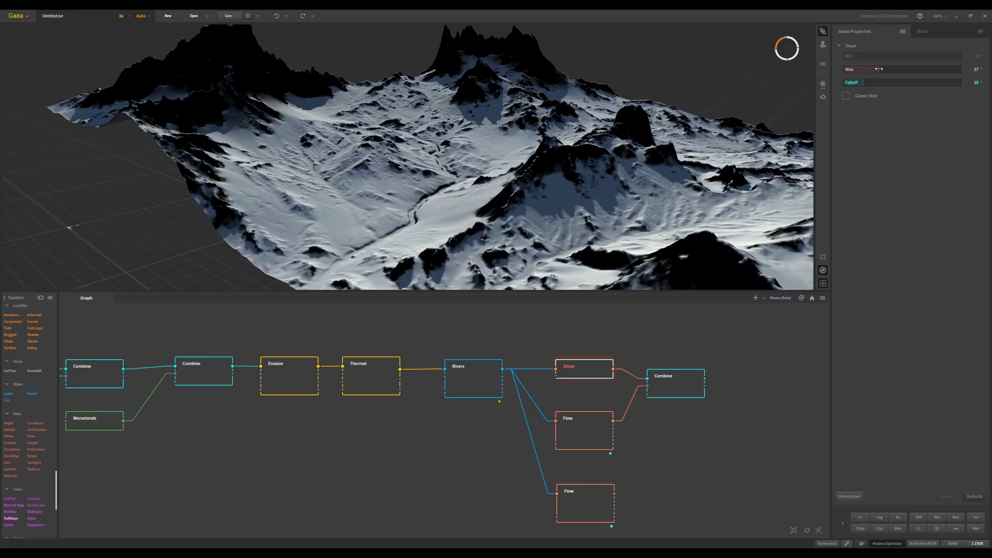
left_click_drag(877, 69, 886, 68)
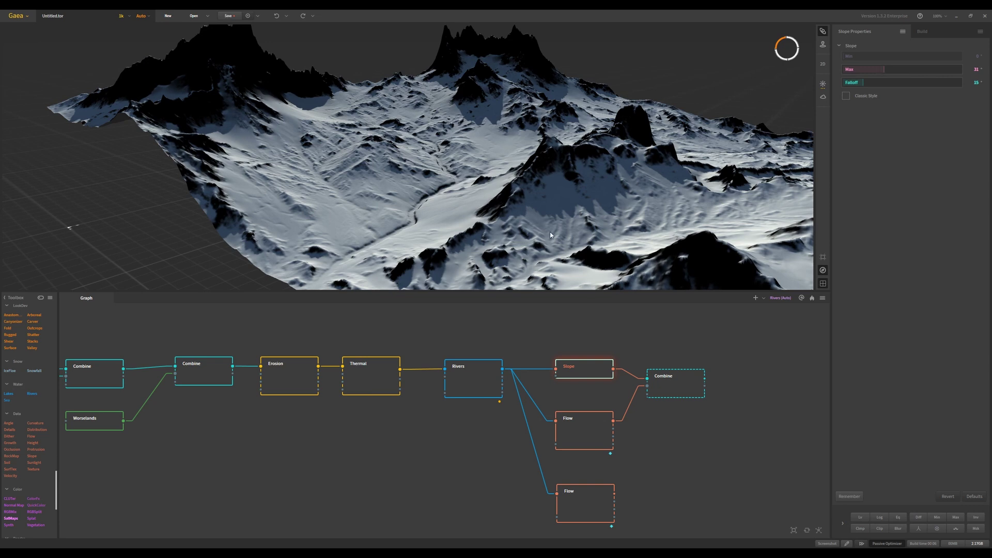
left_click(584, 427)
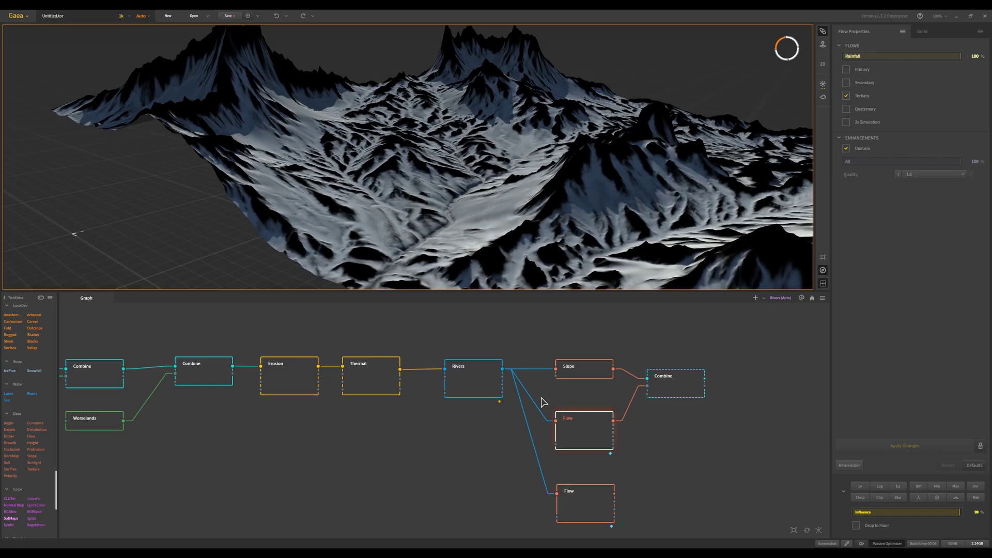
left_click(675, 384)
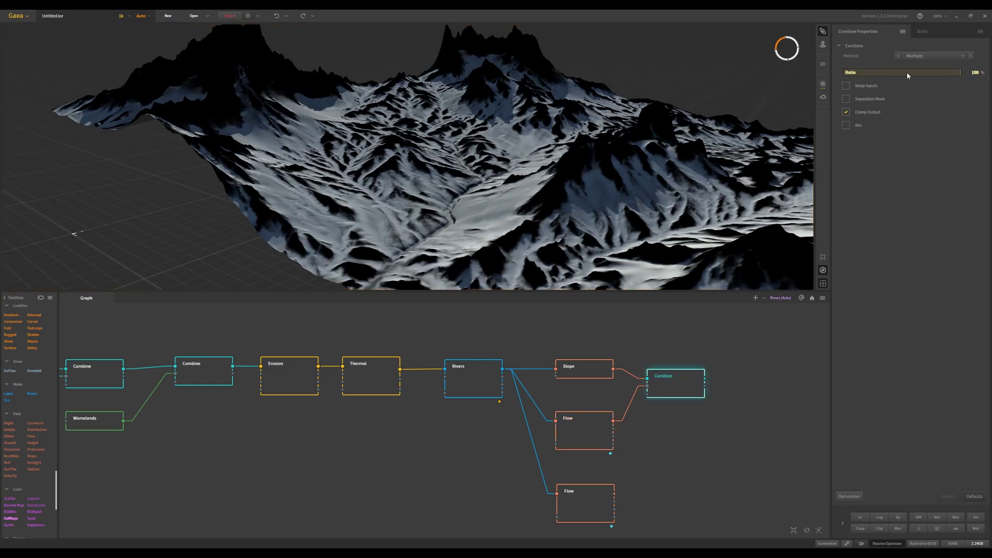
left_click(951, 57)
left_click(959, 64)
left_click(956, 56)
left_click(926, 63)
left_click(595, 368)
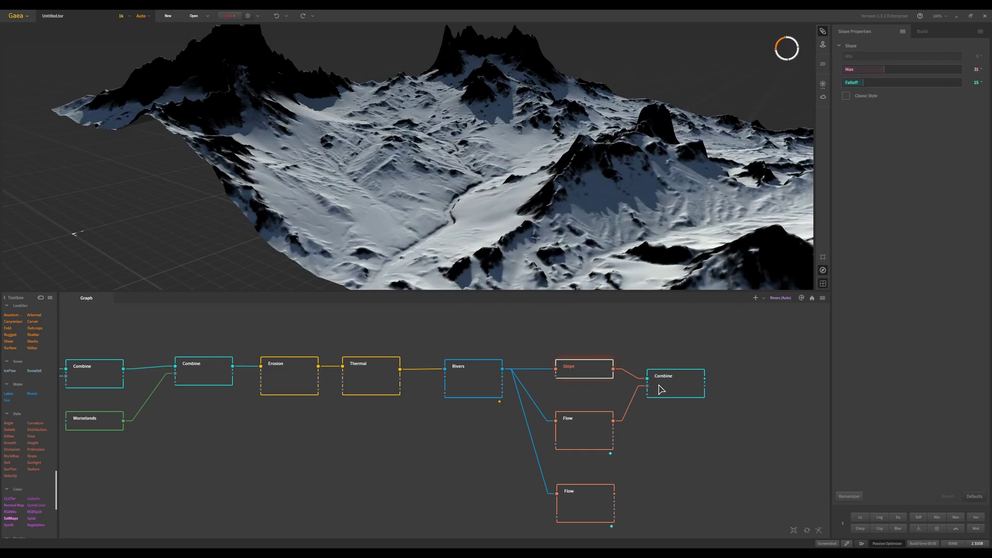
left_click(654, 383)
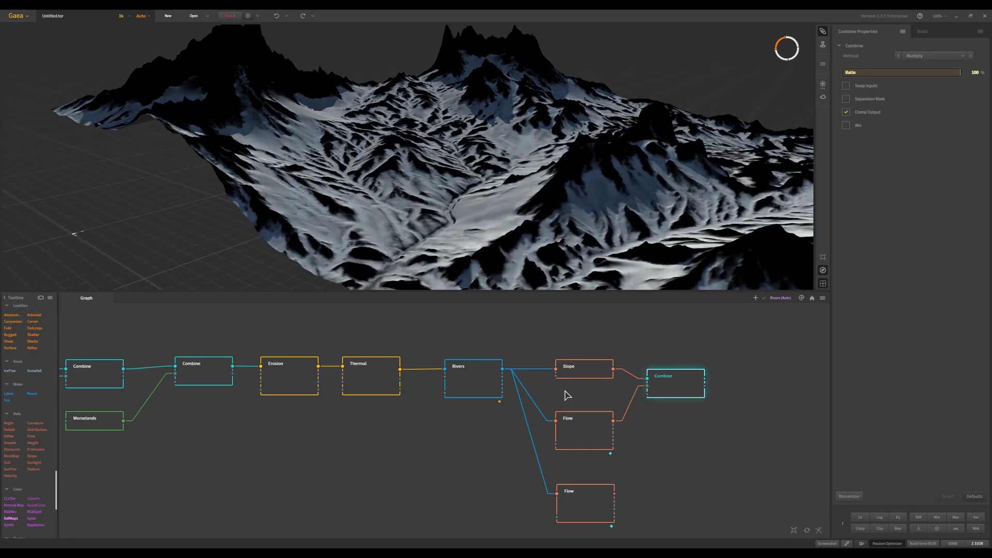
left_click(599, 372)
left_click(687, 383)
left_click(600, 374)
left_click(583, 432)
left_click(680, 393)
Step: Mark the Combine node for export
right_click(678, 389)
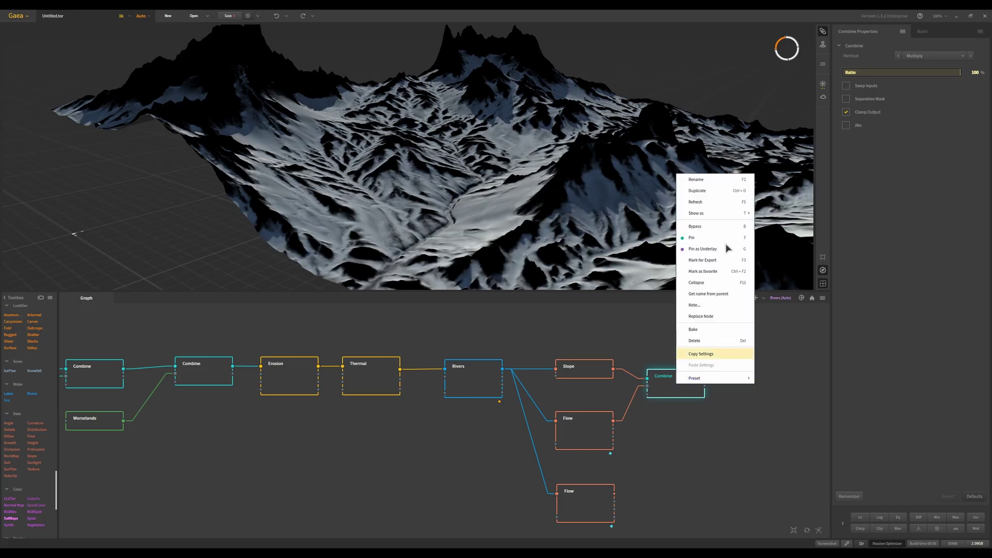
left_click(711, 260)
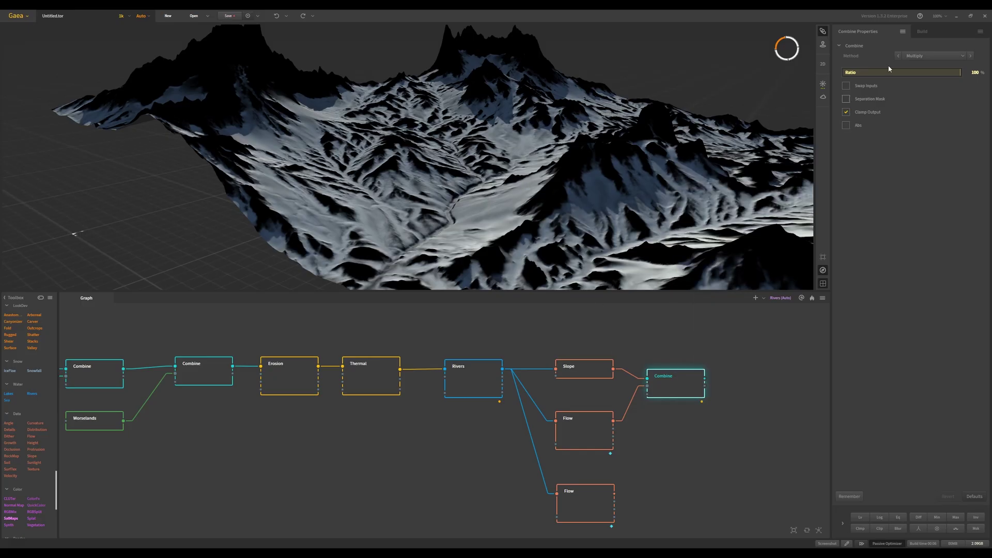
left_click(923, 31)
Step: Change the 'Slope' export's file format from .tif to .png
left_click_drag(882, 69, 847, 74)
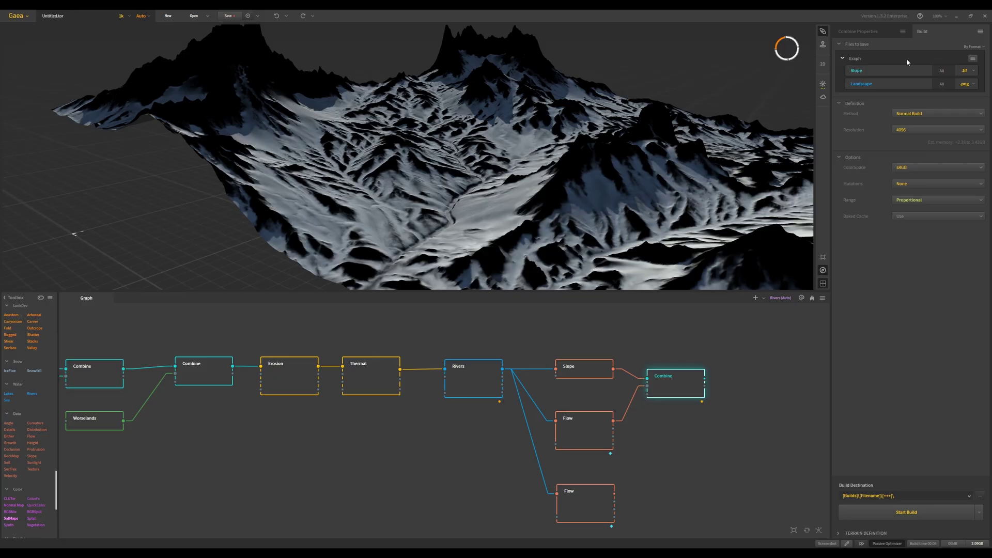
left_click(973, 71)
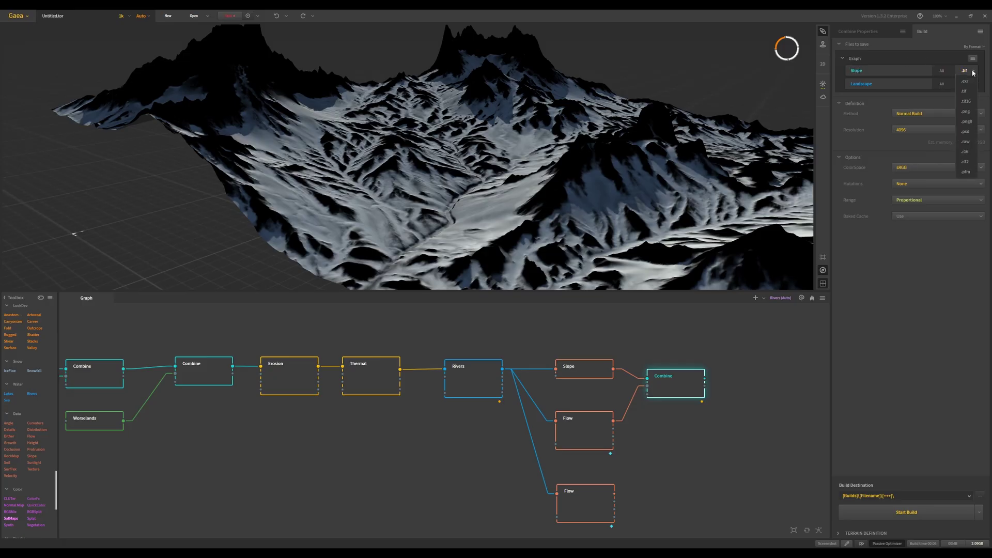
left_click(968, 112)
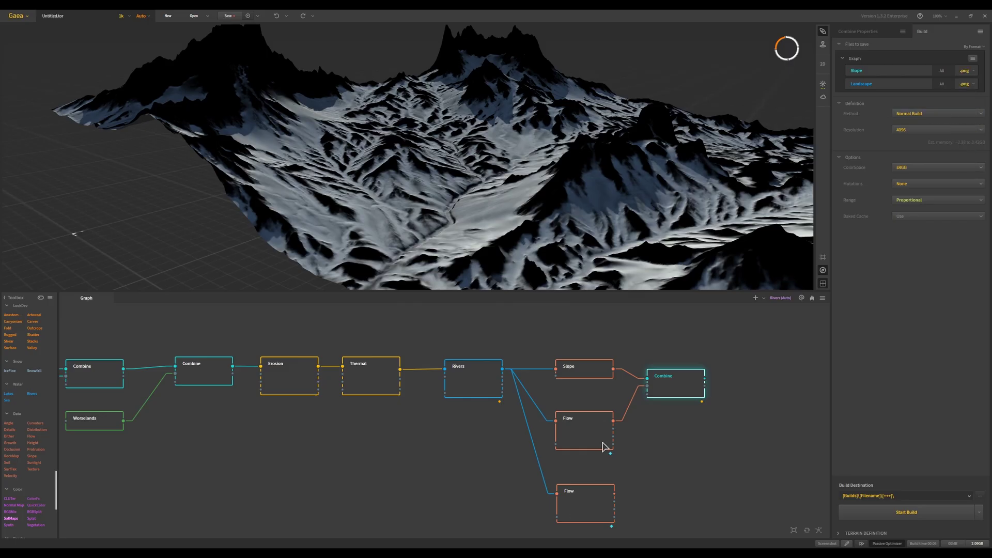
left_click(587, 503)
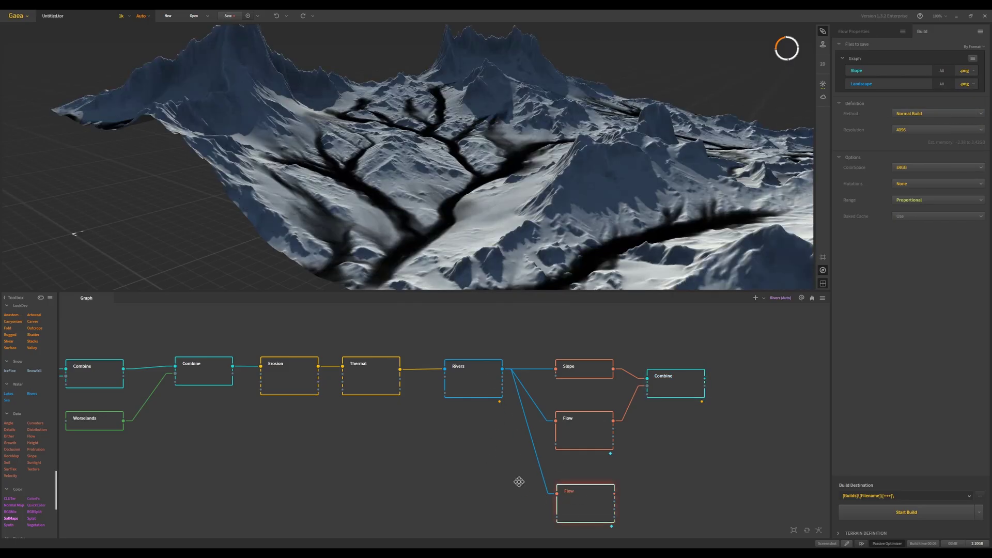
Step: Lower the lower Flow node's Rainfall to about 58%
middle_click_drag(516, 479, 482, 381)
middle_click_drag(516, 452, 529, 484)
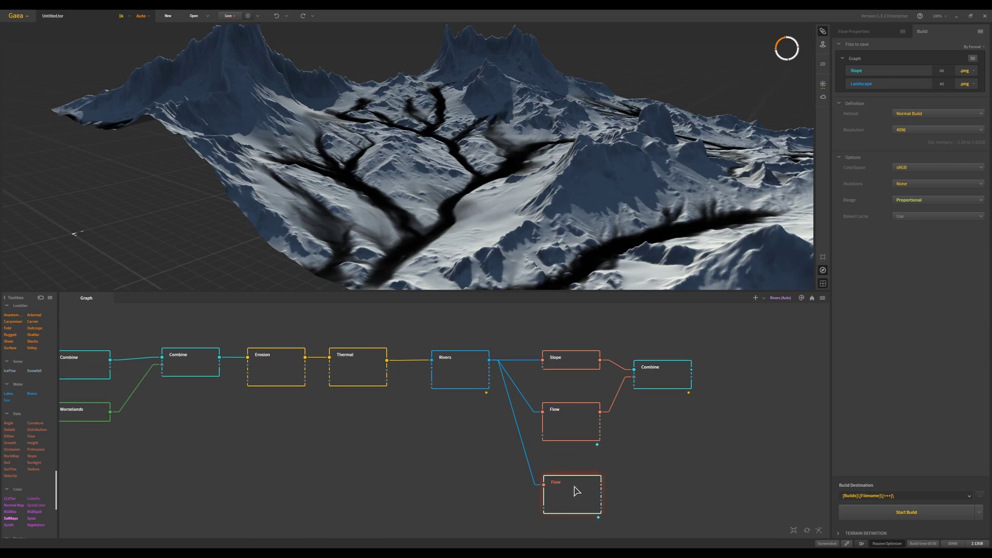
left_click(861, 31)
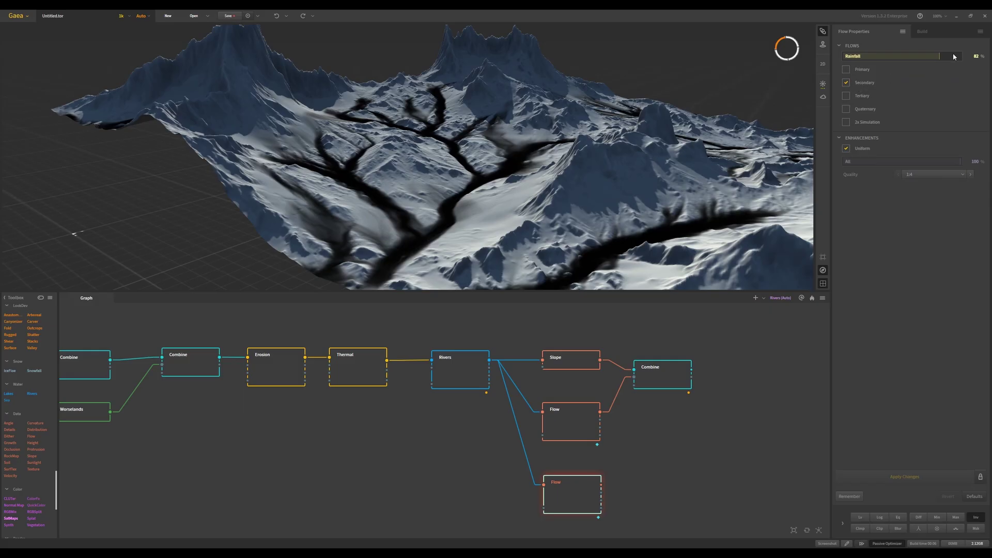
mouse_move(940, 56)
left_mouse_down()
mouse_move(916, 55)
mouse_move(926, 54)
left_mouse_up()
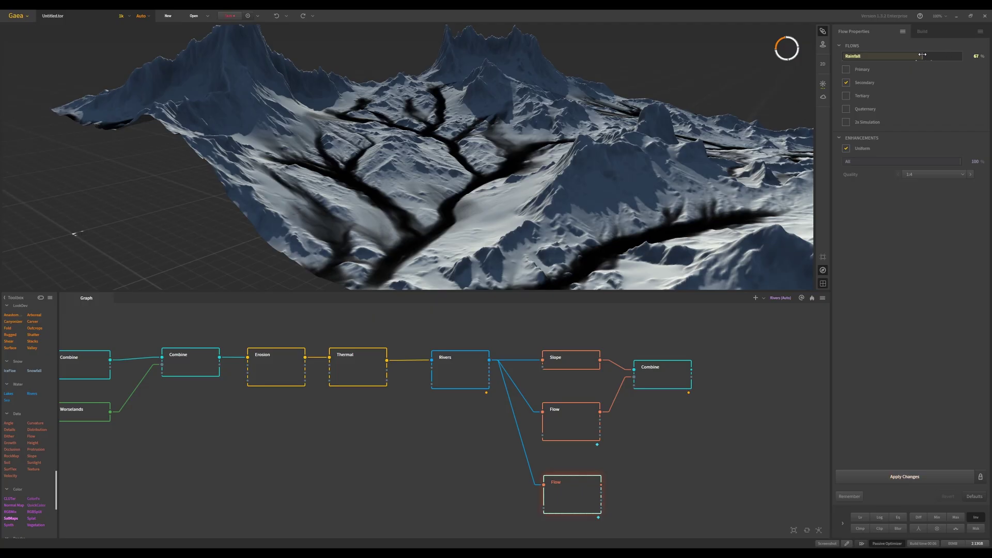
Step: Invert the lower Flow mask and inspect the flow channels from several angles
left_click(629, 490)
left_click(571, 494)
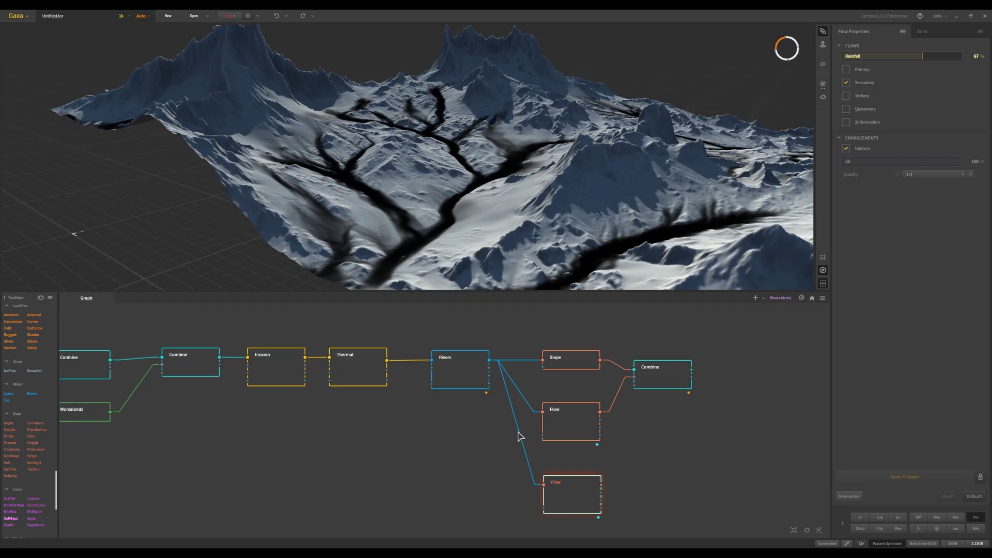
left_click(976, 517)
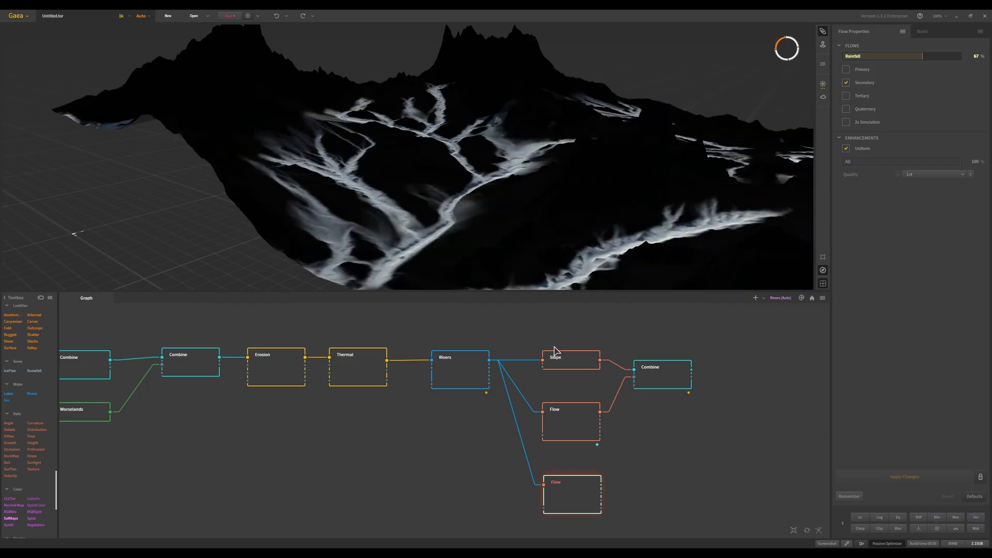
left_click_drag(507, 200, 548, 217)
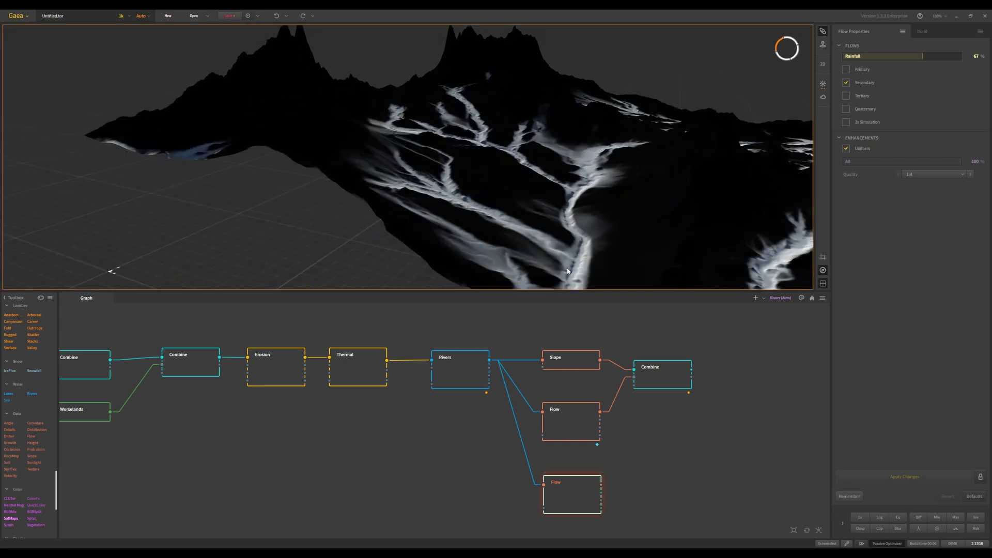
left_click_drag(598, 184, 616, 212)
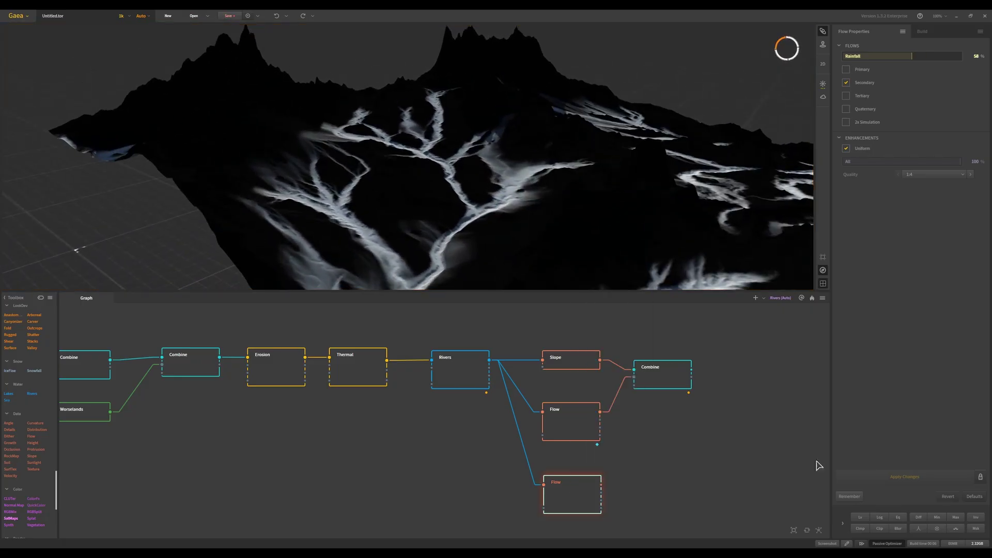
Step: Mark the lower Flow node for export, keeping its output named 'Flow' as a PNG
right_click(573, 492)
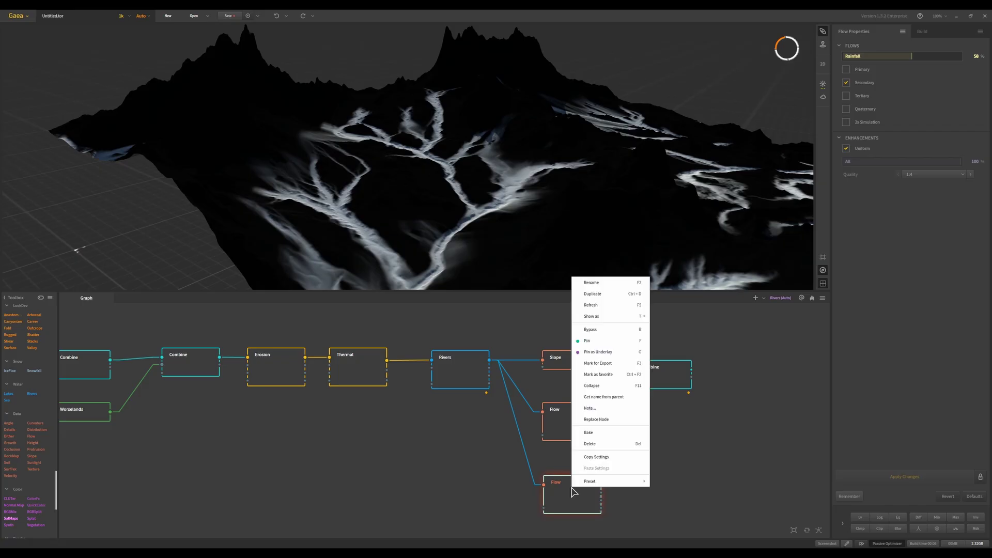
left_click(608, 363)
left_click(923, 31)
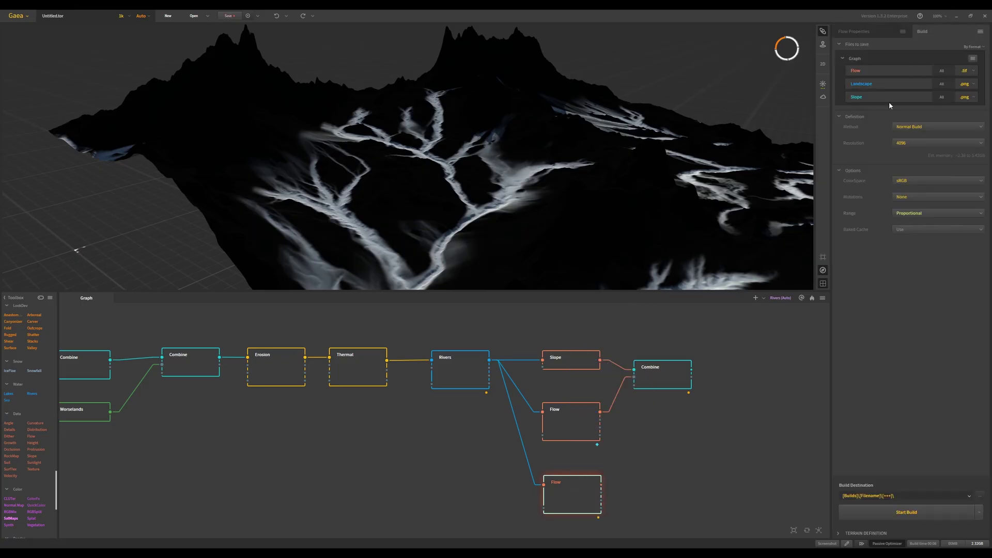
double_click(855, 72)
type("Fl")
key("BackSpace")
key("BackSpace")
key("BackSpace")
key("BackSpace")
left_click(669, 375)
middle_click_drag(689, 443, 595, 397)
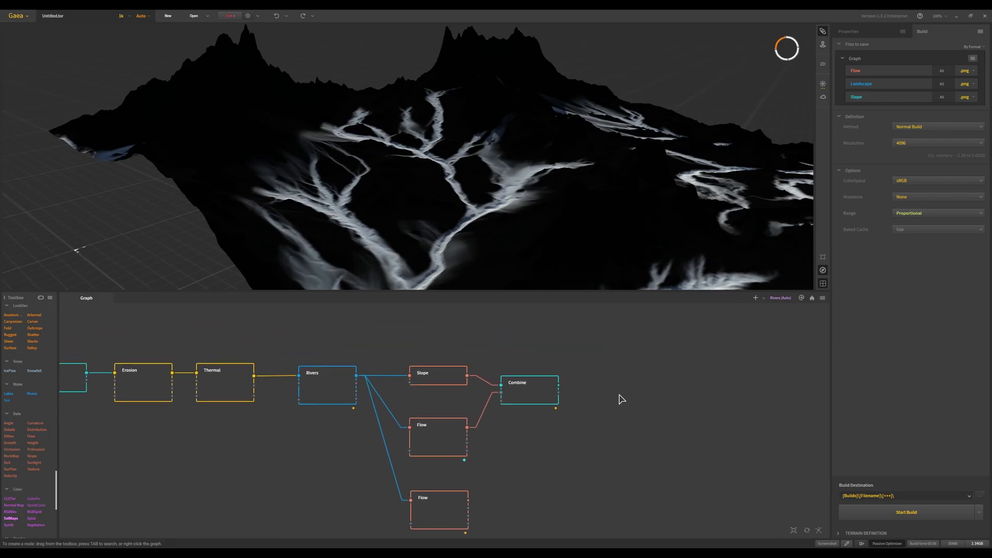
middle_click_drag(578, 432, 468, 456)
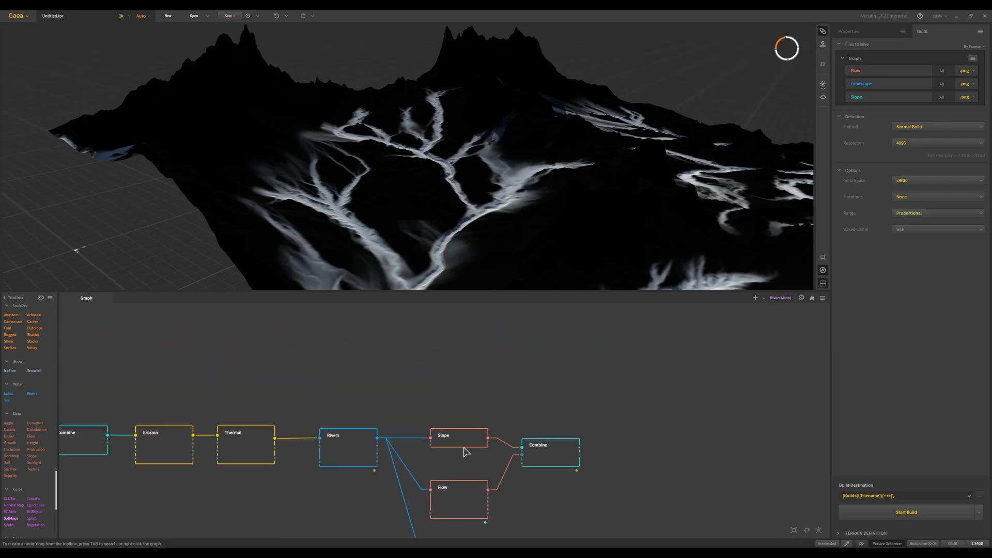
left_click(462, 443)
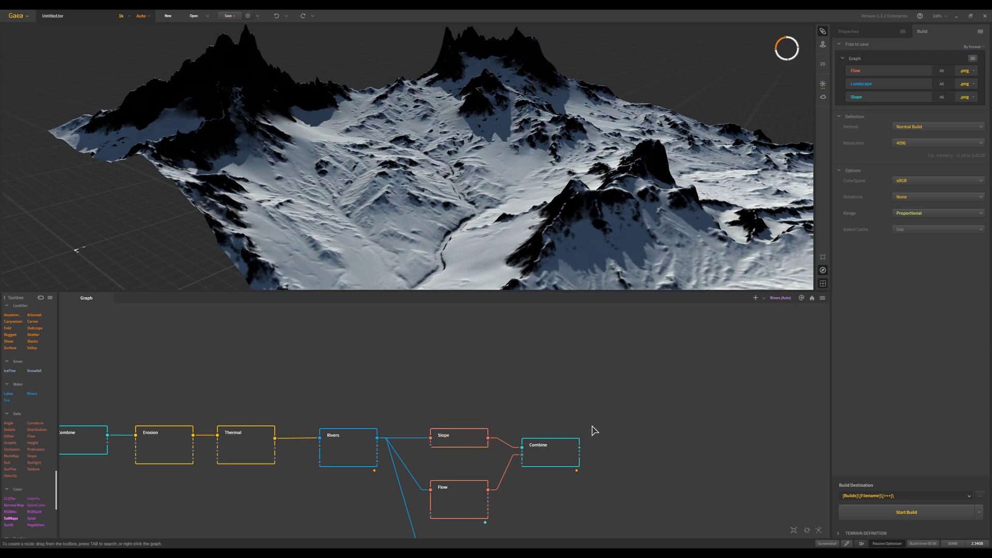
Step: Duplicate the Slope node, feed Rivers into the copy, and invert its mask
left_click(451, 445)
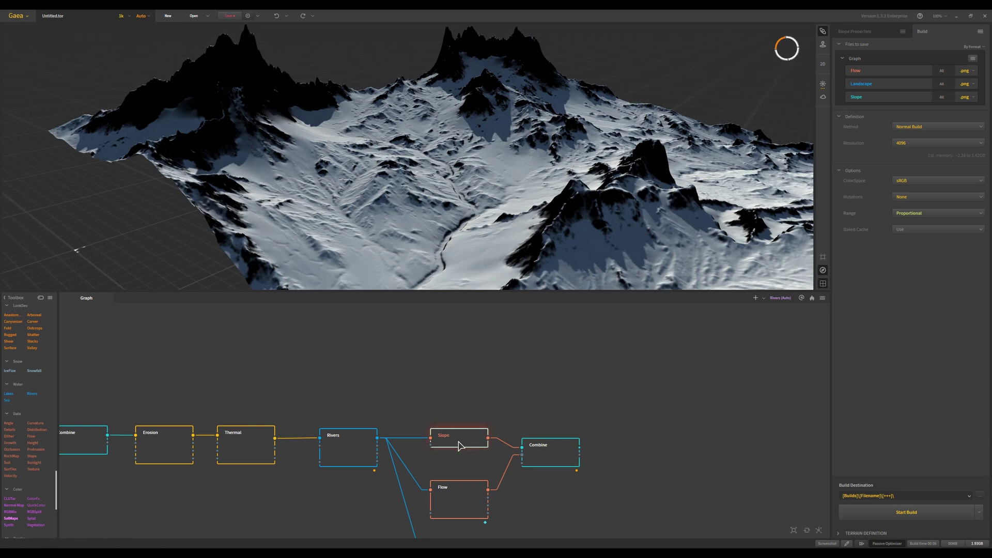
key("ctrl+d")
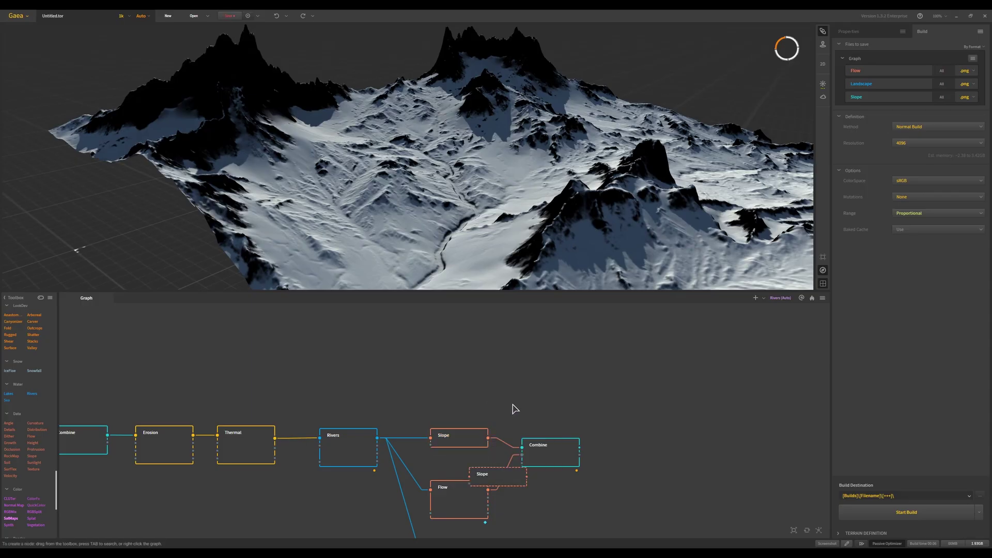
left_click(456, 401)
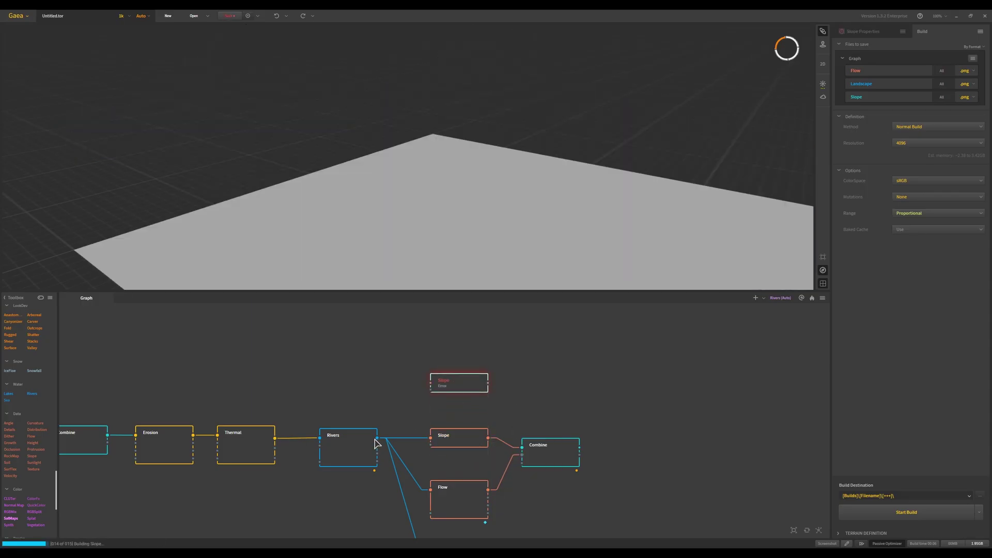
left_click_drag(378, 437, 431, 383)
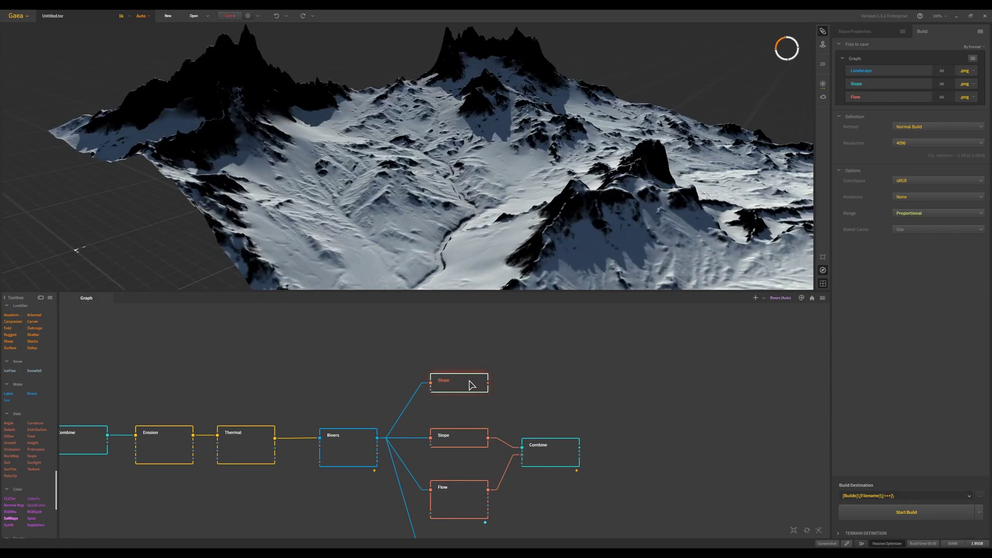
left_click(859, 33)
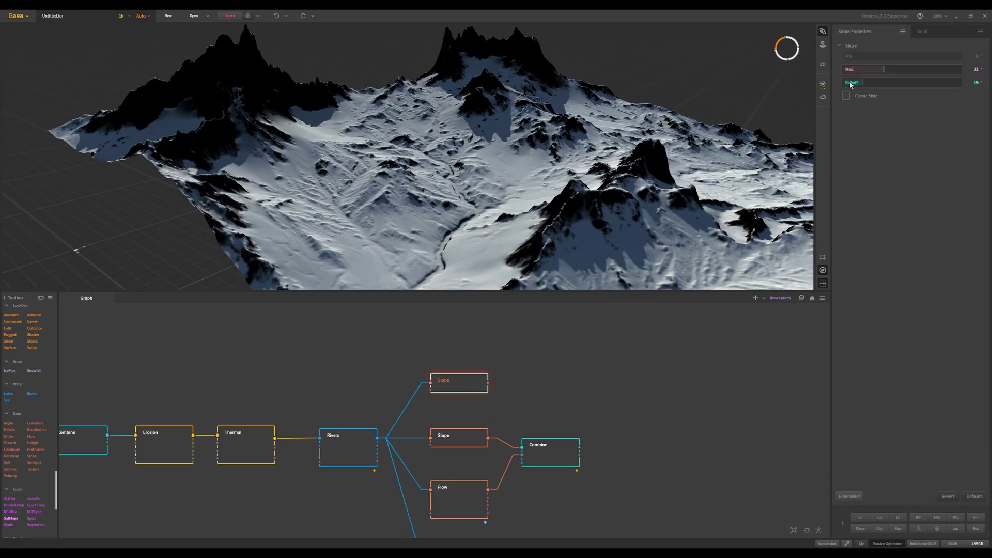
left_click(976, 519)
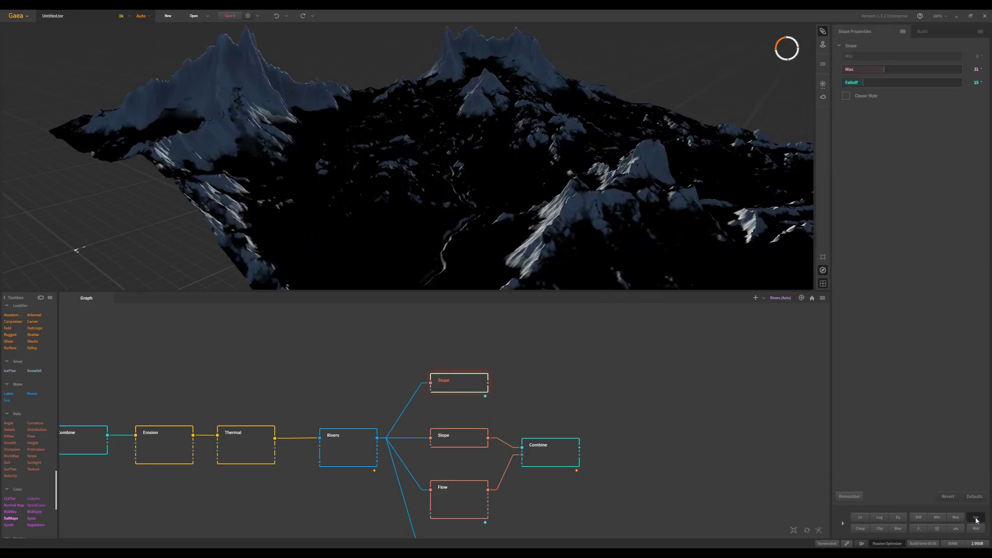
Step: Add a Height node connected to the Rivers output
mouse_move(541, 209)
left_mouse_down()
mouse_move(547, 185)
mouse_move(544, 198)
left_mouse_up()
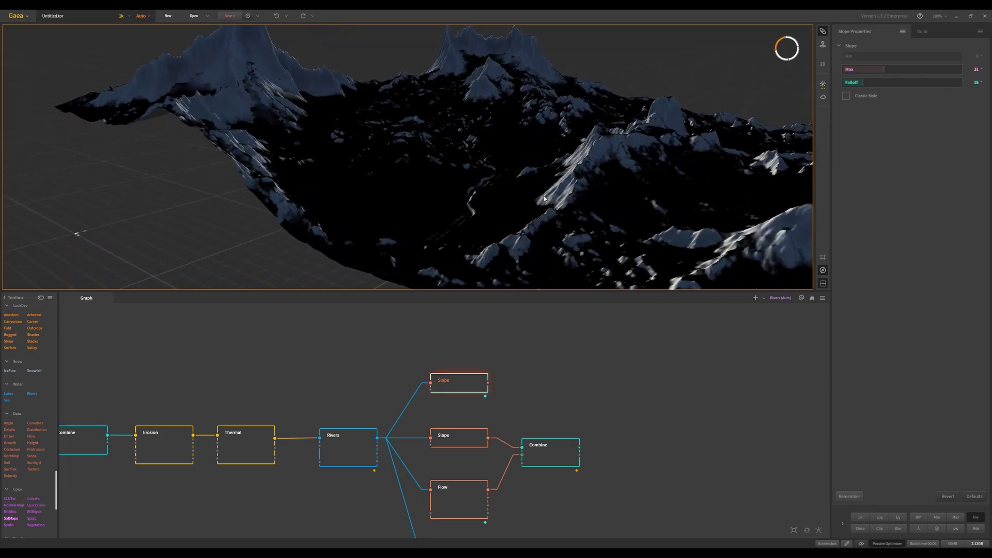
left_click_drag(30, 445, 467, 358)
left_click_drag(380, 438, 467, 342)
Step: Invert the Height mask and set its Falloff to 3% and Max to 31%
left_click(975, 518)
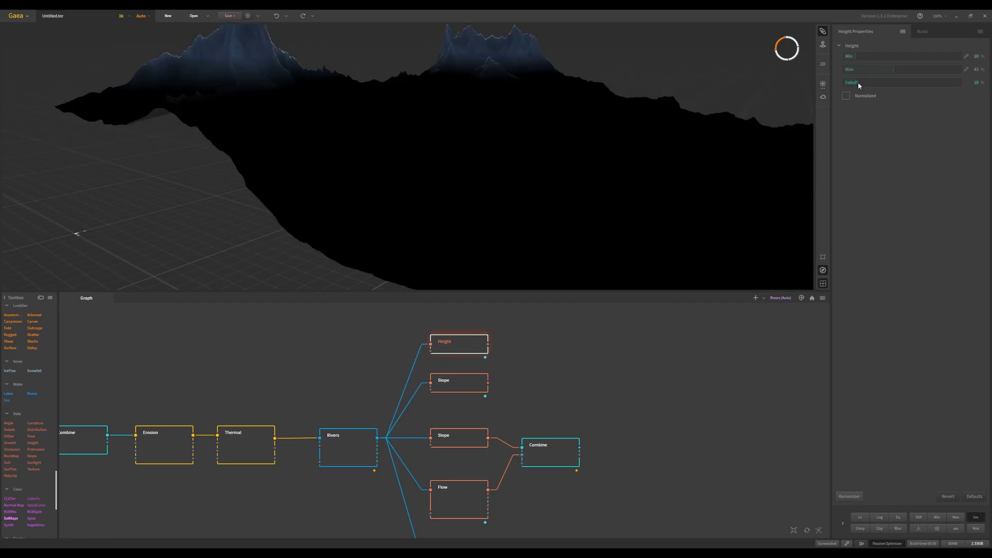
left_click_drag(857, 81, 848, 84)
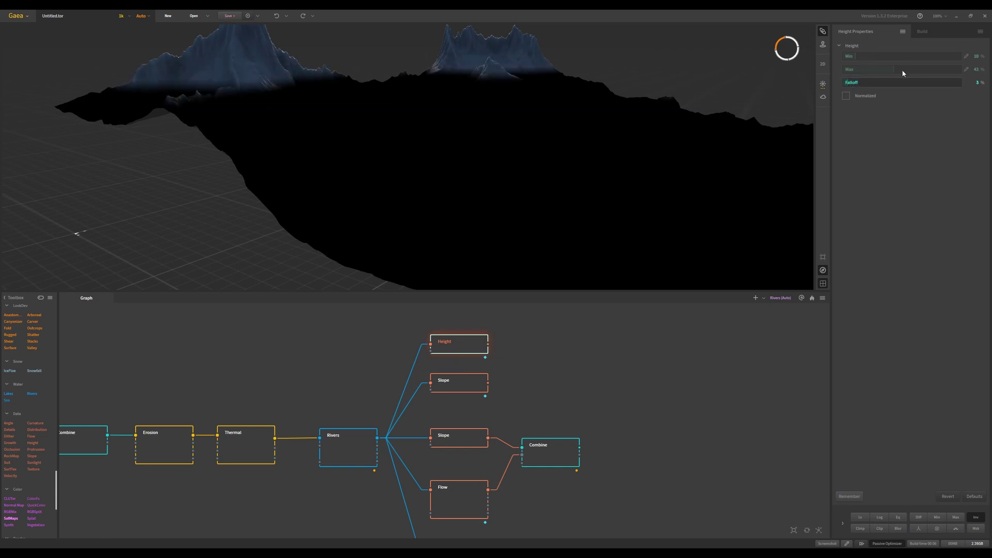
left_click_drag(893, 69, 878, 72)
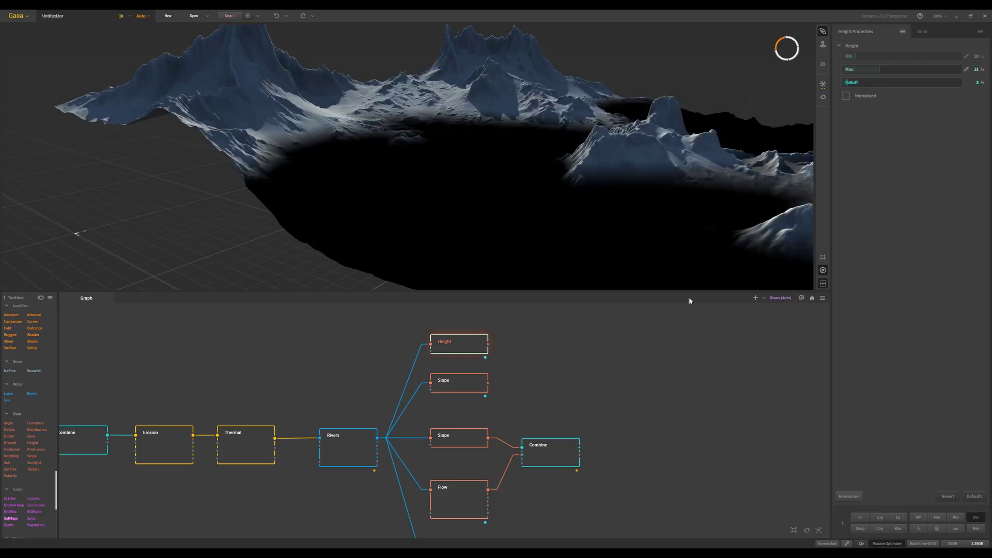
left_click(549, 454)
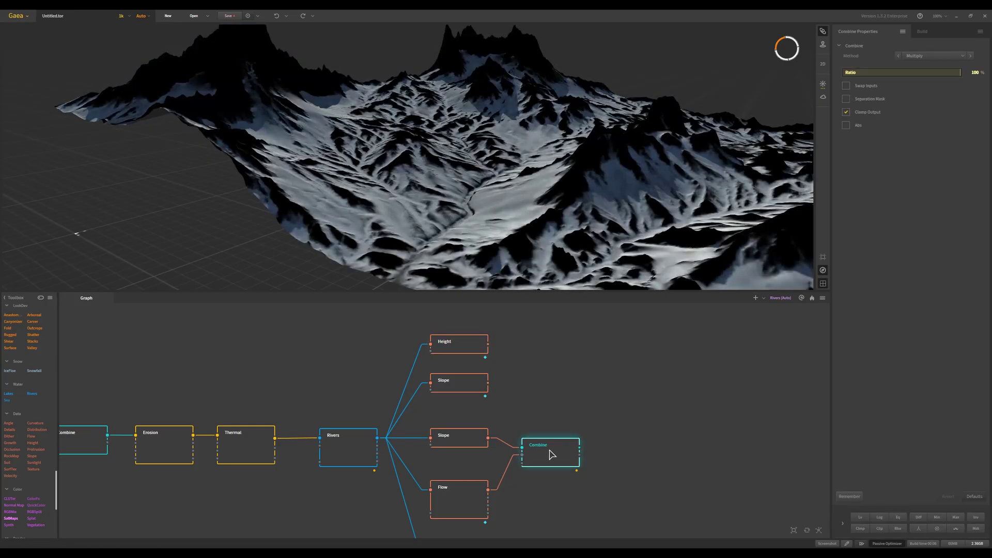
Step: Duplicate the Combine node and wire Height's output into the copy
right_click(552, 454)
key("ctrl+d")
left_click_drag(598, 491, 558, 368)
left_click_drag(488, 344, 545, 368)
left_click(465, 365)
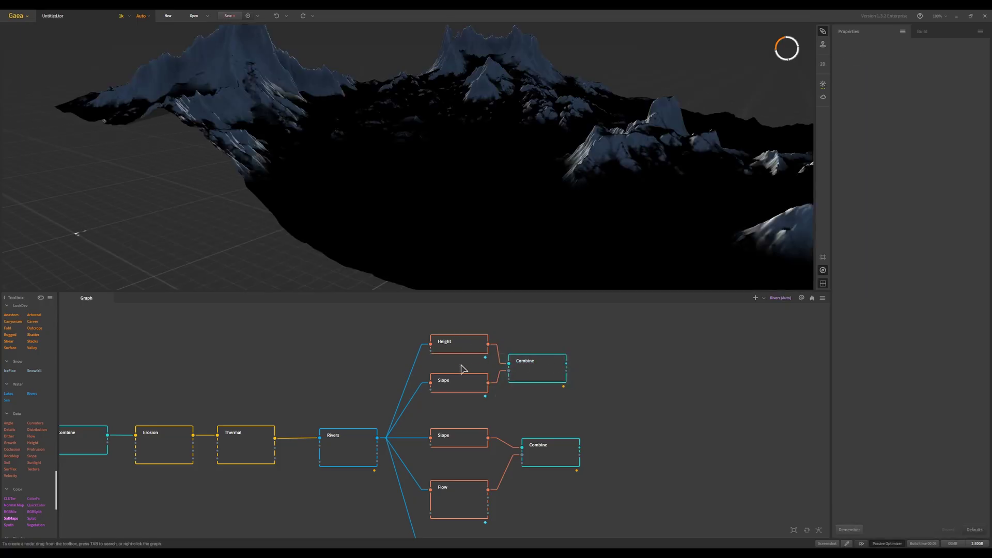
Step: Compare the two Slope masks and lower the Height Max to 30%
left_click(461, 375)
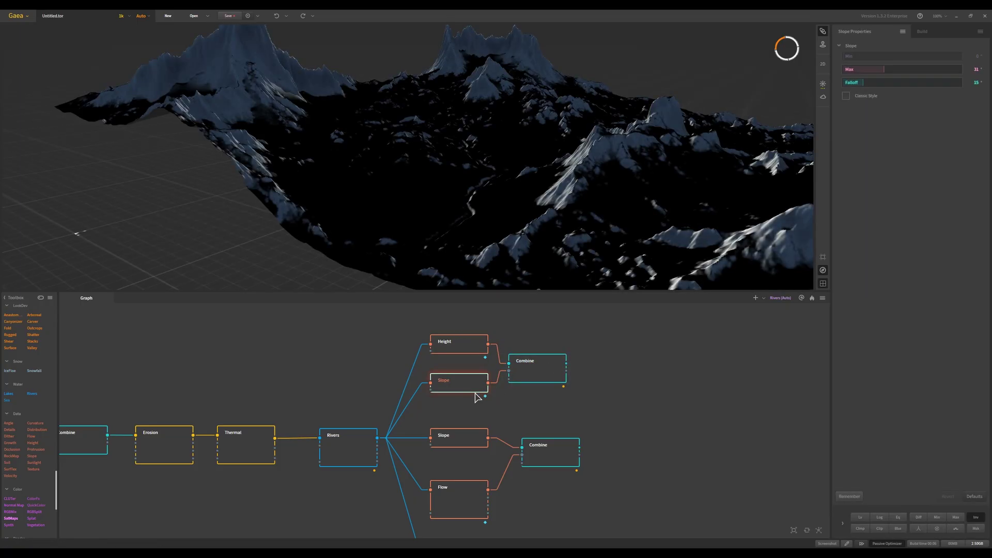
left_click(459, 437)
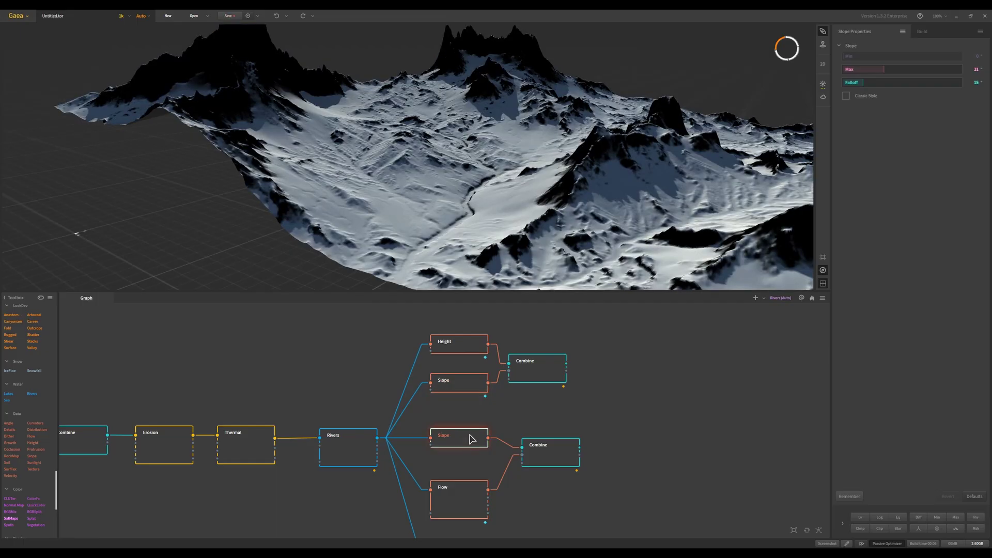
left_click(462, 384)
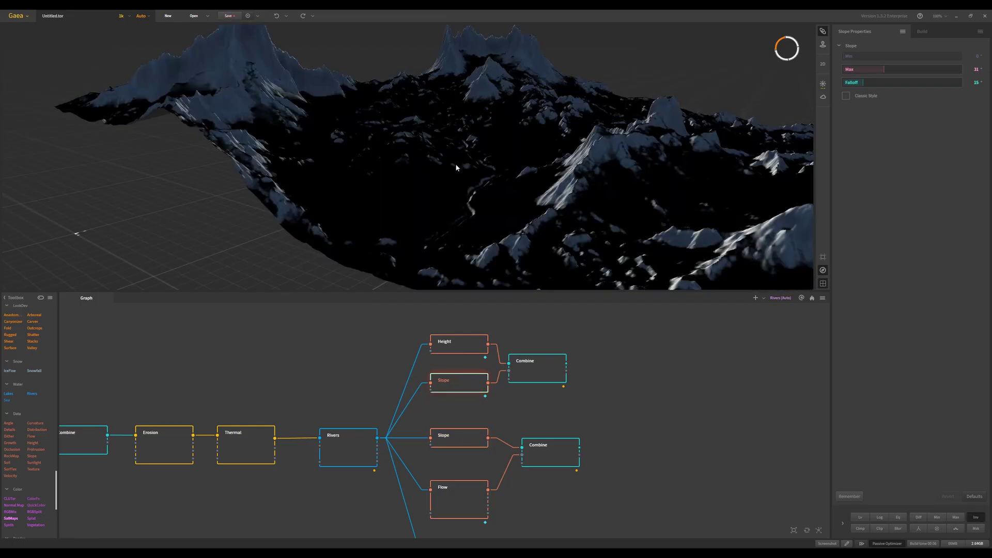
left_click(463, 343)
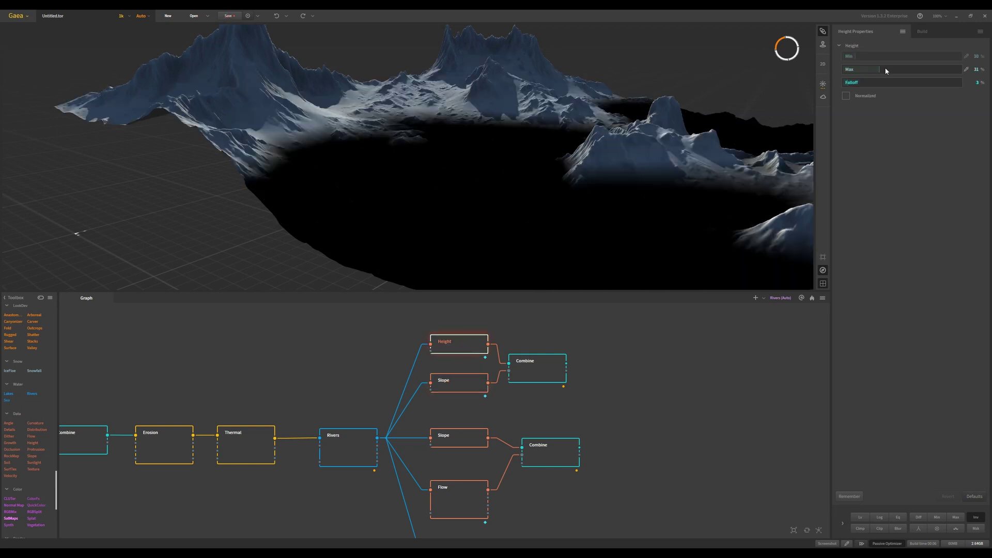
left_click(878, 68)
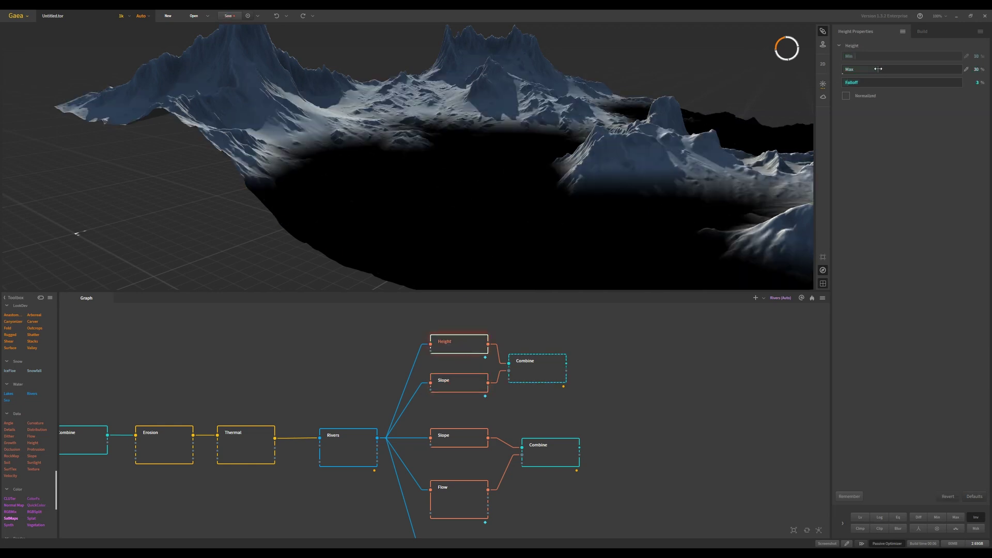
left_click(534, 367)
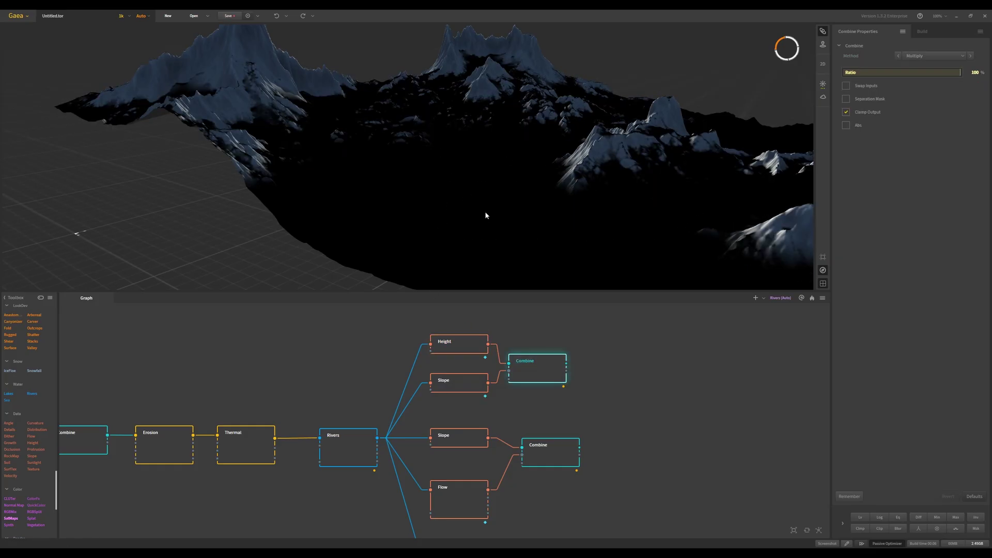
Step: Mark the new Combine node for export
right_click(534, 368)
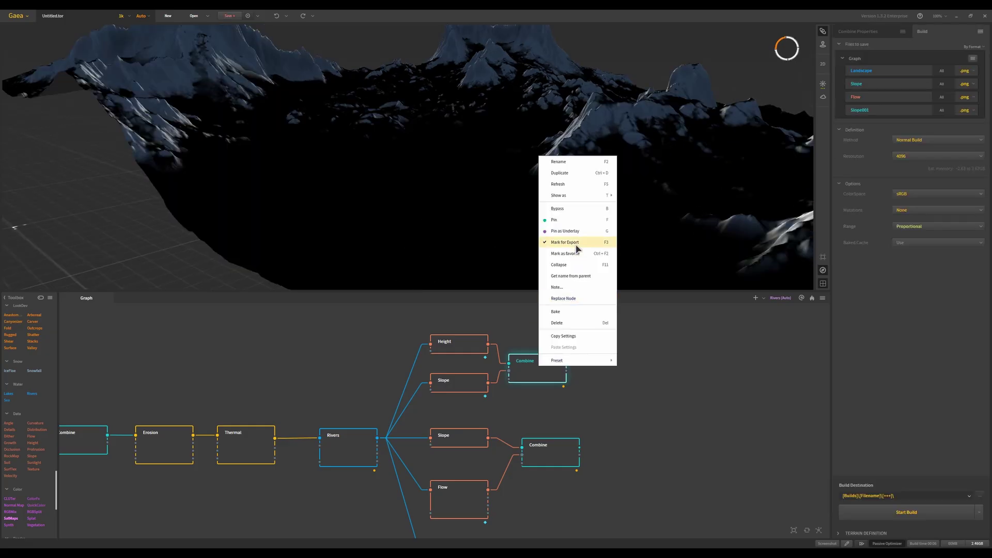
left_click(568, 243)
right_click(535, 369)
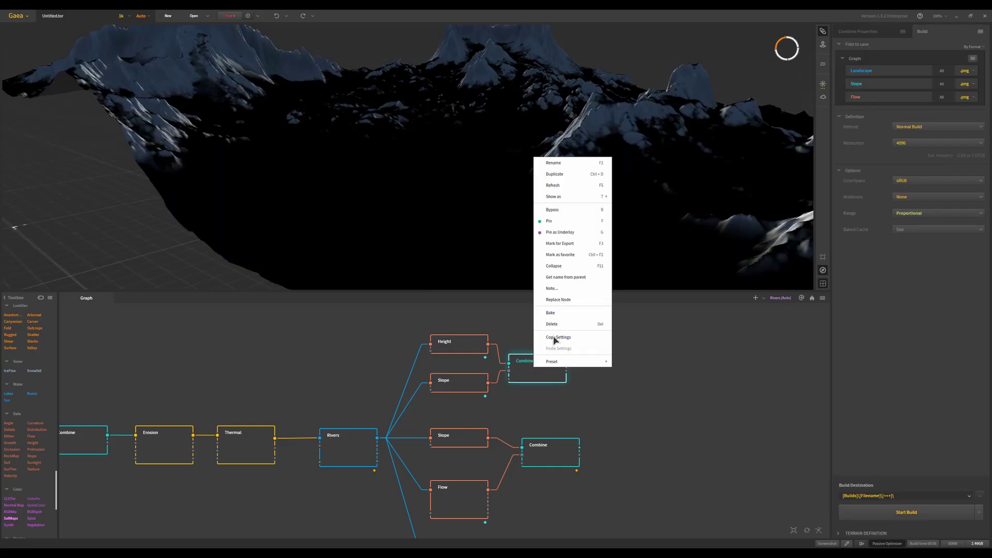
left_click(566, 243)
Step: Rename the Slope001 export to 'Rock'
double_click(884, 110)
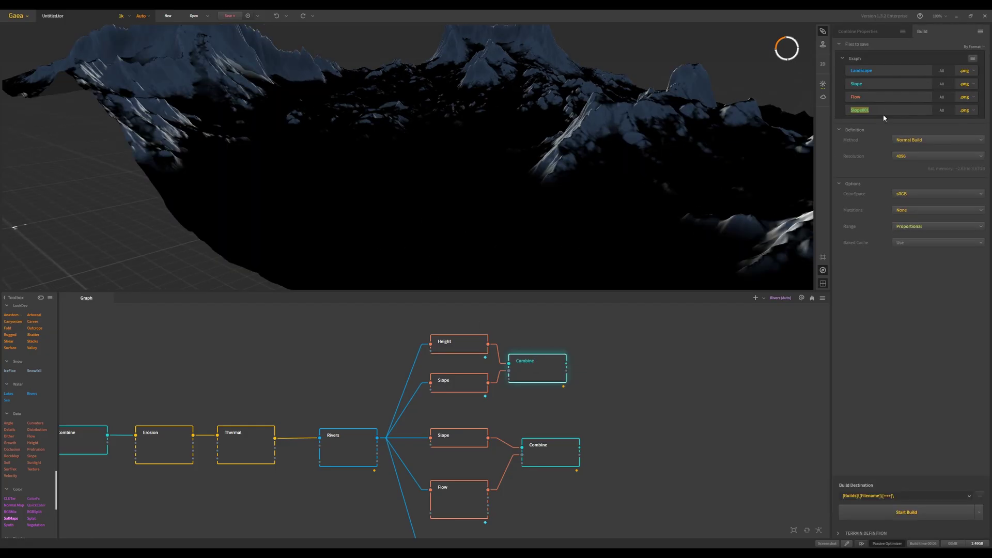
type("Rock")
key("Return")
scroll(345, 395, "down", 3)
scroll(330, 382, "up", 1)
scroll(403, 401, "up", 3)
left_click(413, 443)
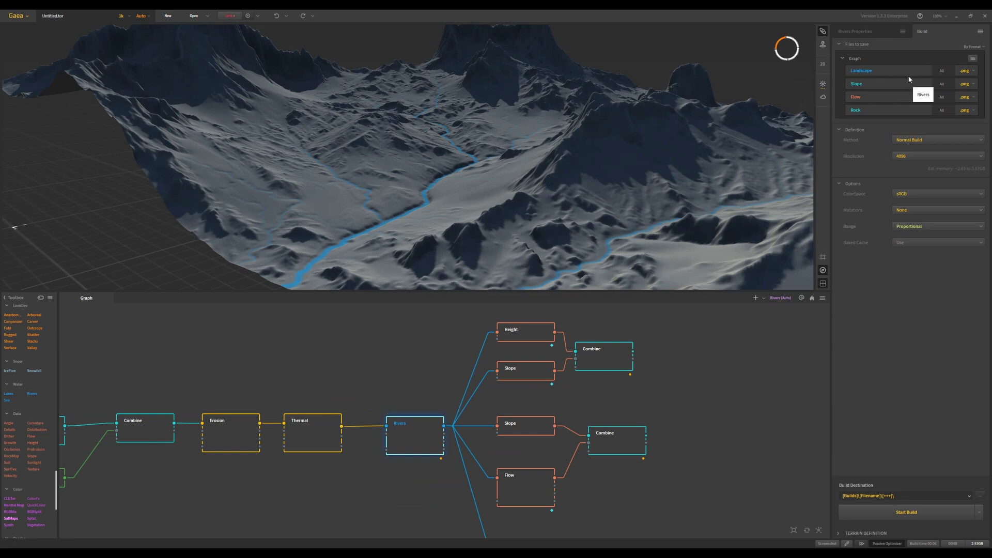
left_click(973, 73)
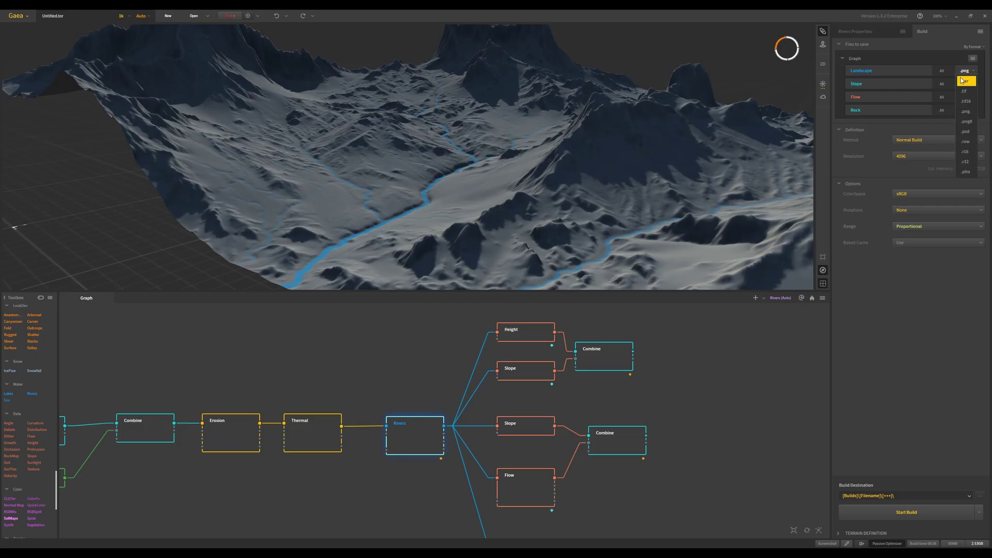
left_click(948, 57)
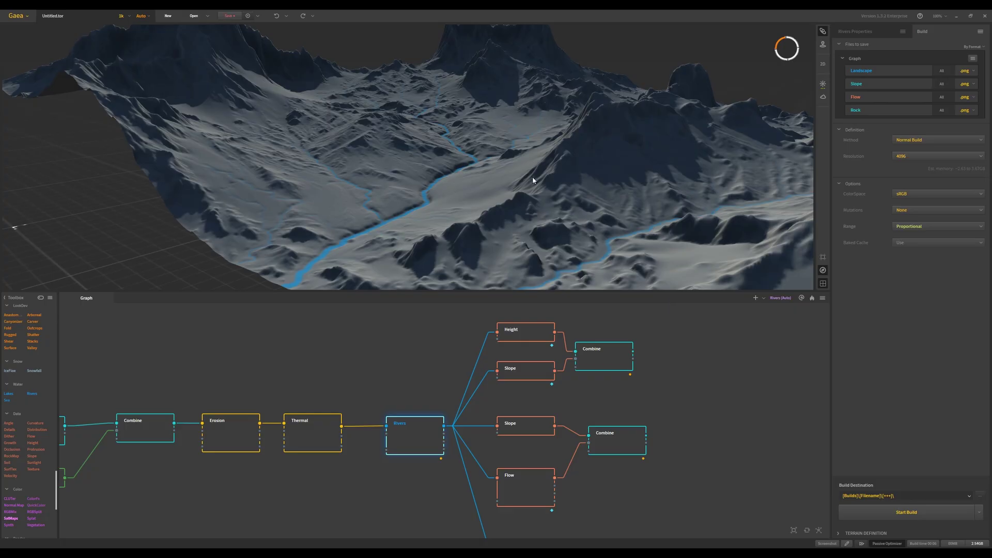
Step: Preview the lower Combine mask and orbit the terrain to view the valley
scroll(527, 178, "down", 8)
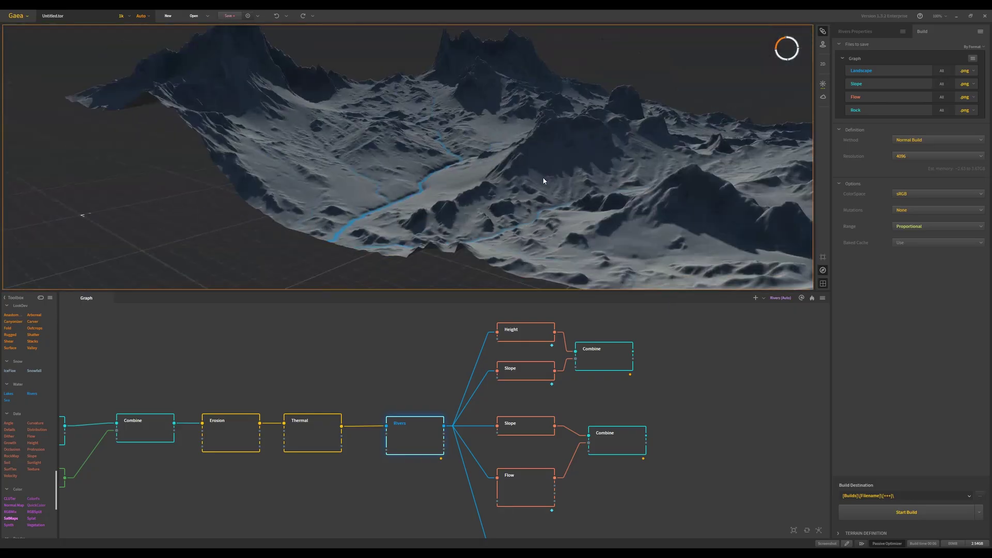
scroll(541, 181, "up", 8)
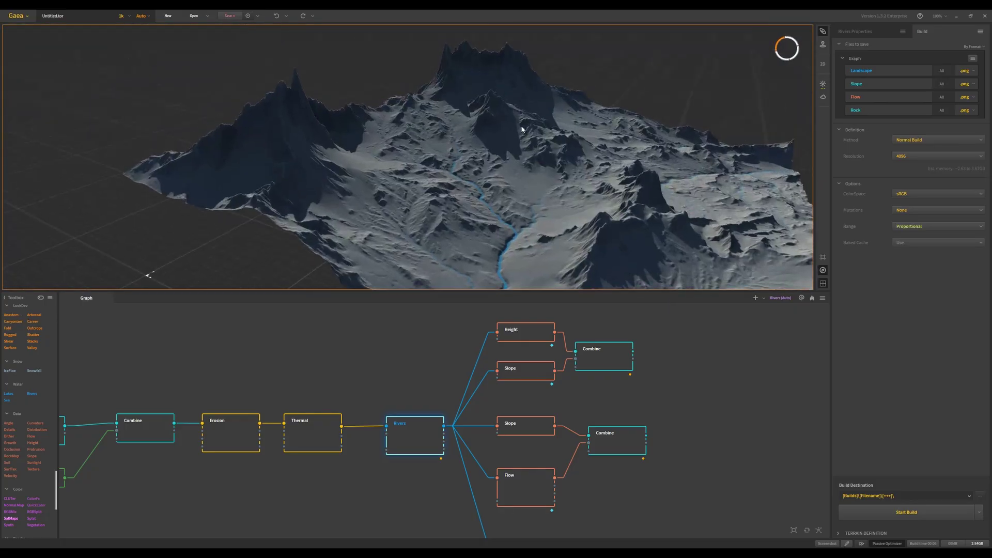
scroll(516, 155, "down", 5)
scroll(474, 190, "up", 8)
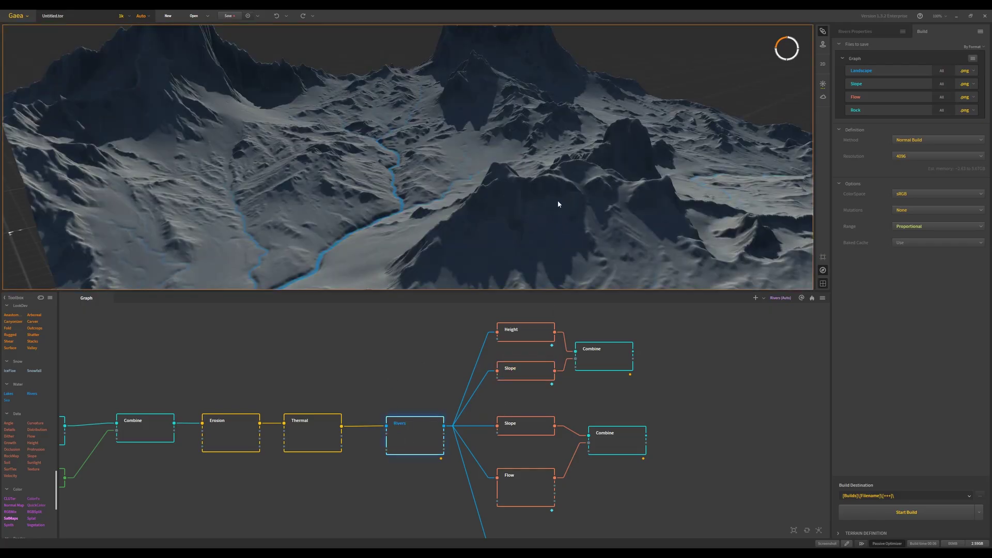
scroll(560, 213, "down", 4)
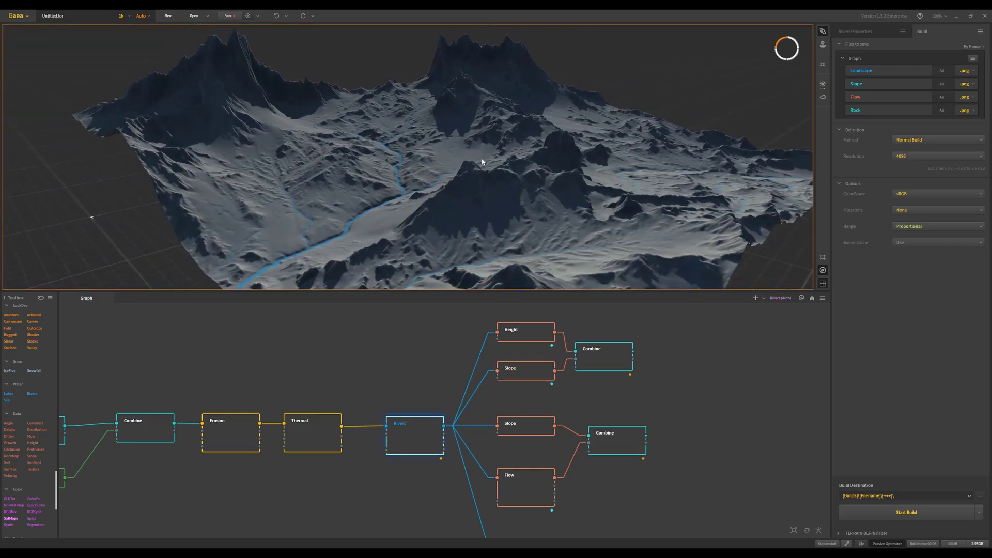
scroll(425, 454, "down", 2)
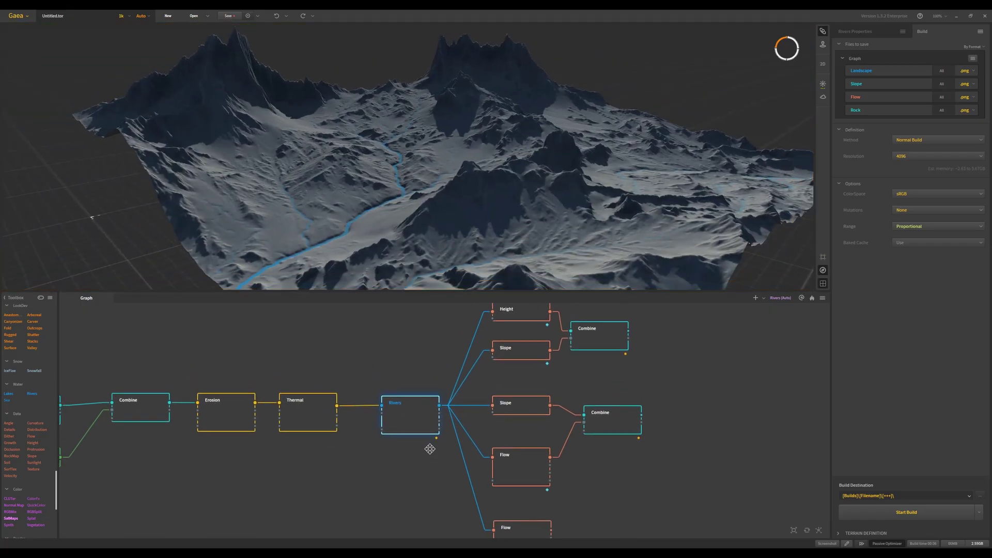
left_click(622, 427)
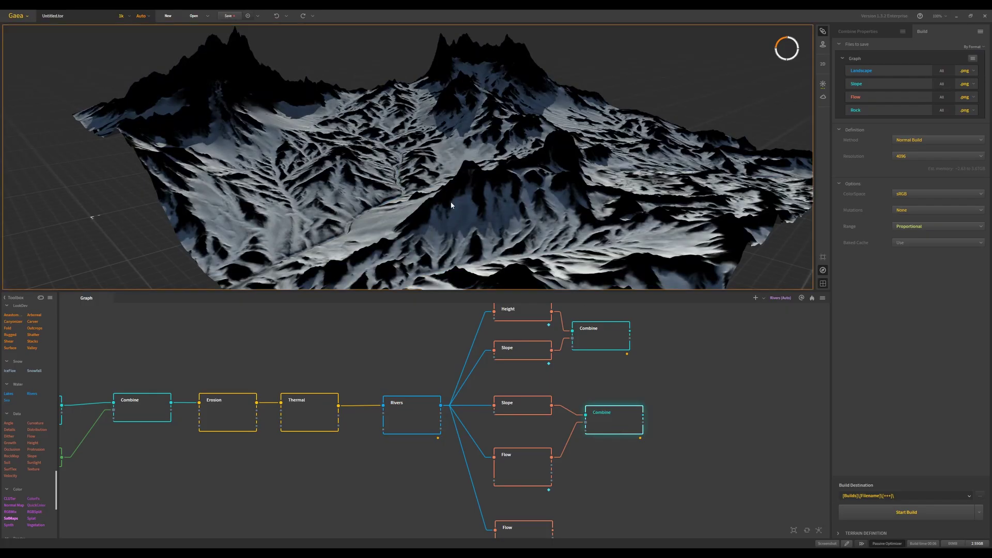
scroll(448, 190, "down", 3)
scroll(455, 196, "up", 6)
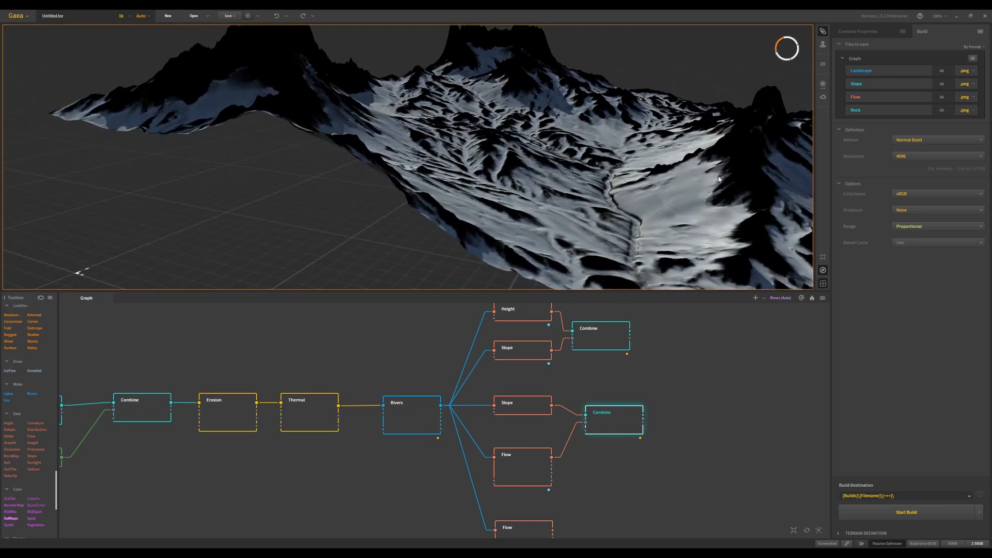
left_click_drag(653, 227, 651, 192)
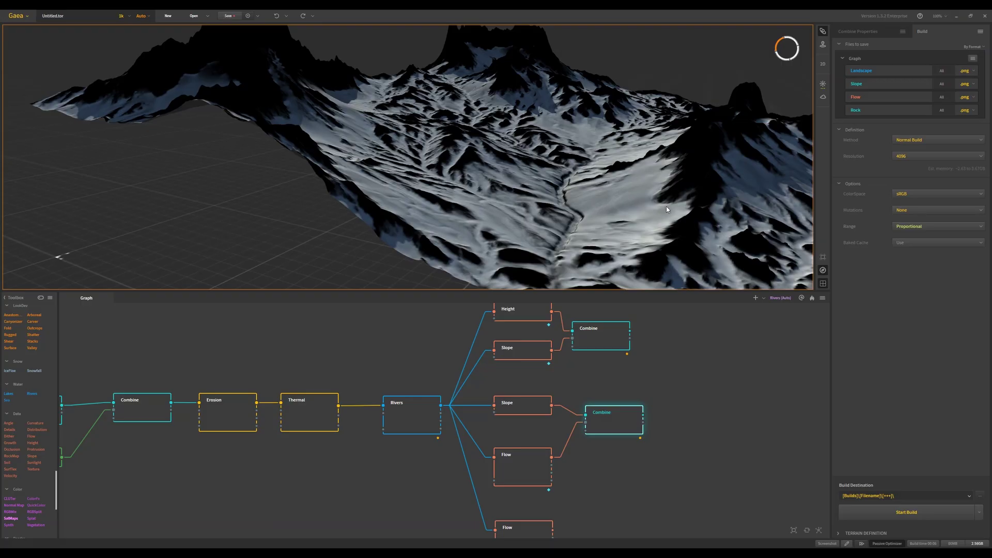
scroll(579, 468, "down", 3)
Step: Check the bottom Flow output, then show the upper Combine Rock mask framed on the whole terrain
left_click(542, 507)
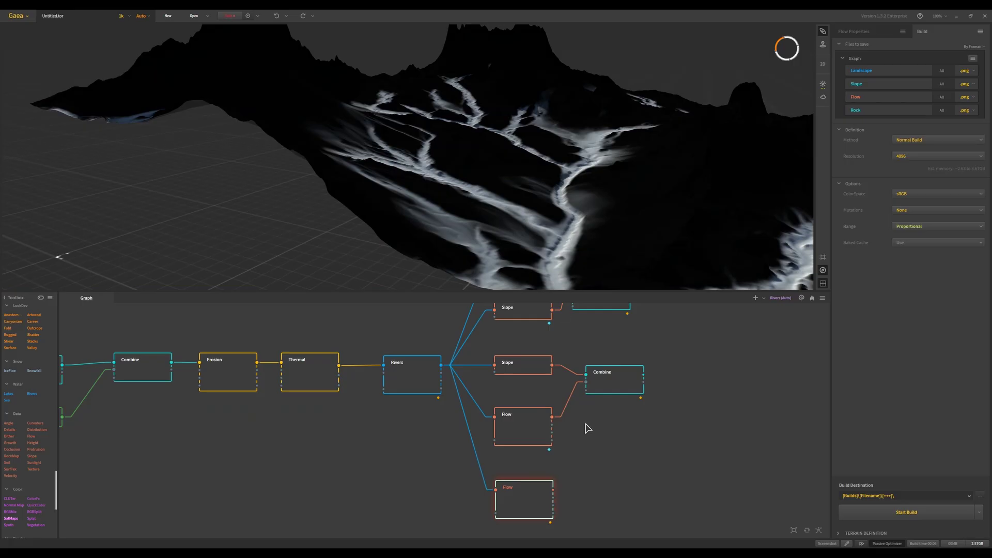
middle_click_drag(581, 416, 592, 467)
left_click(592, 376)
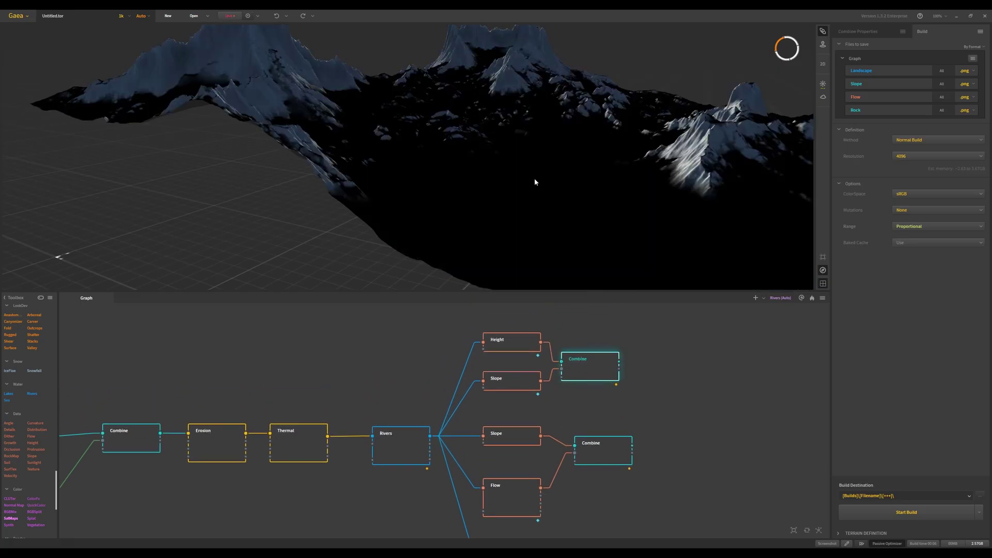
key("f")
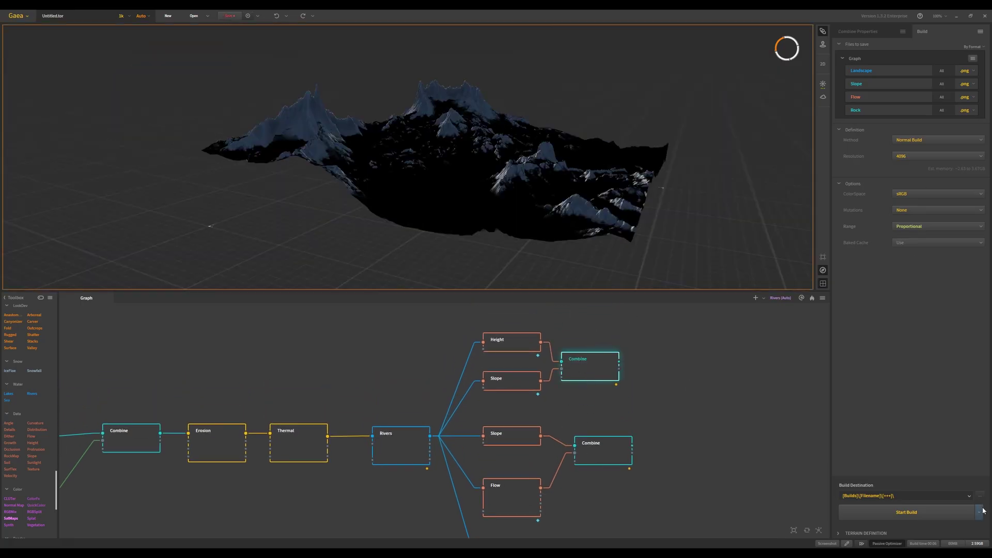
Step: Set the build destination to Documents\Gaea\Builds and start the full-resolution build
left_click(980, 496)
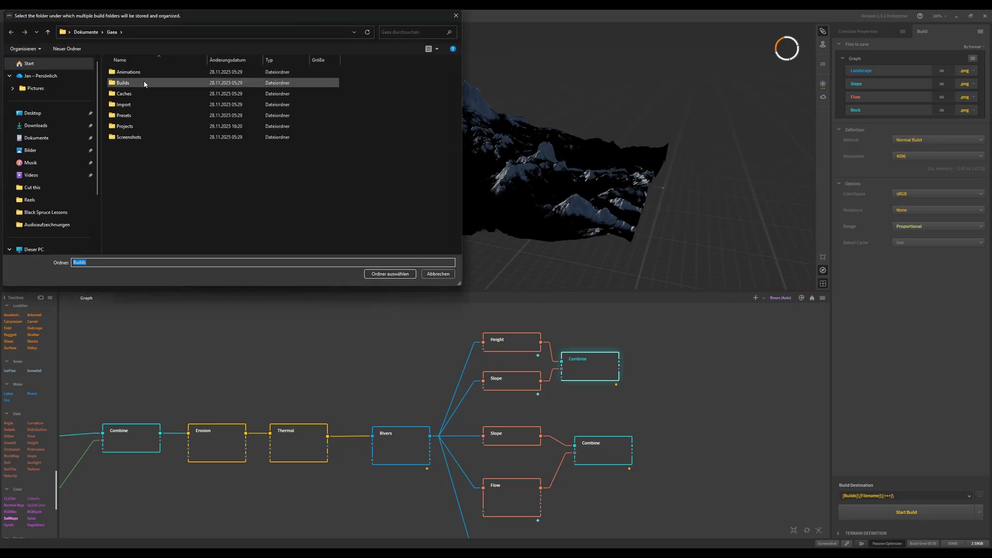
double_click(111, 83)
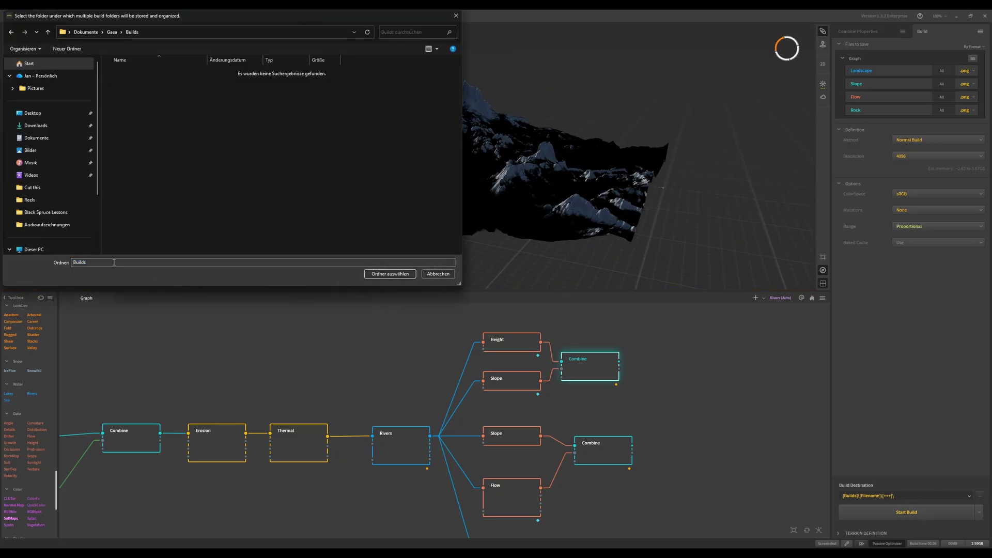
left_click(390, 274)
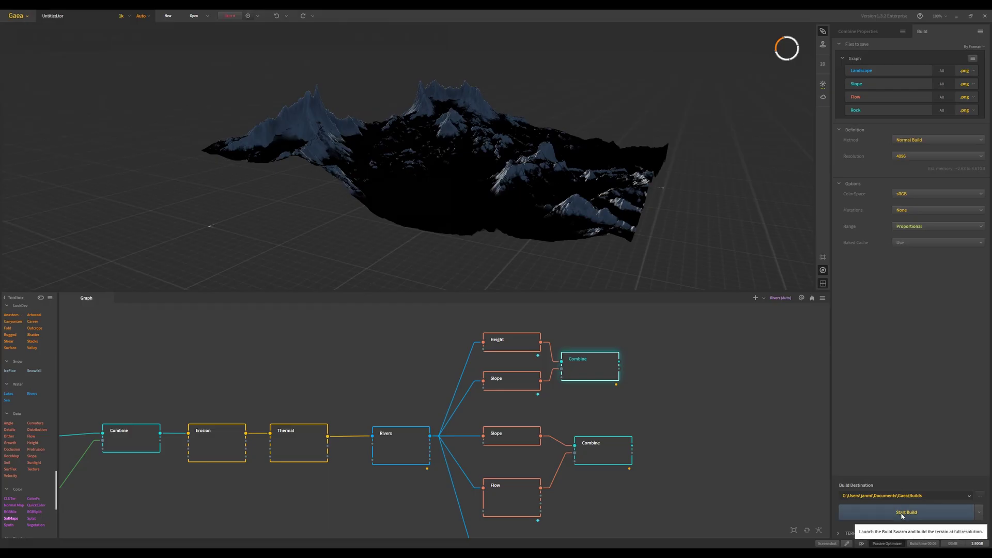
left_click(901, 512)
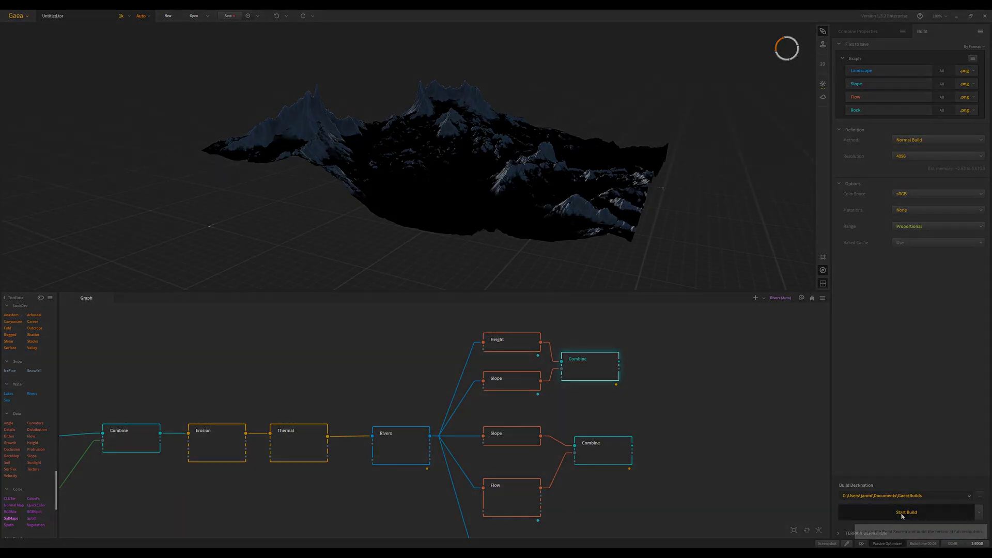